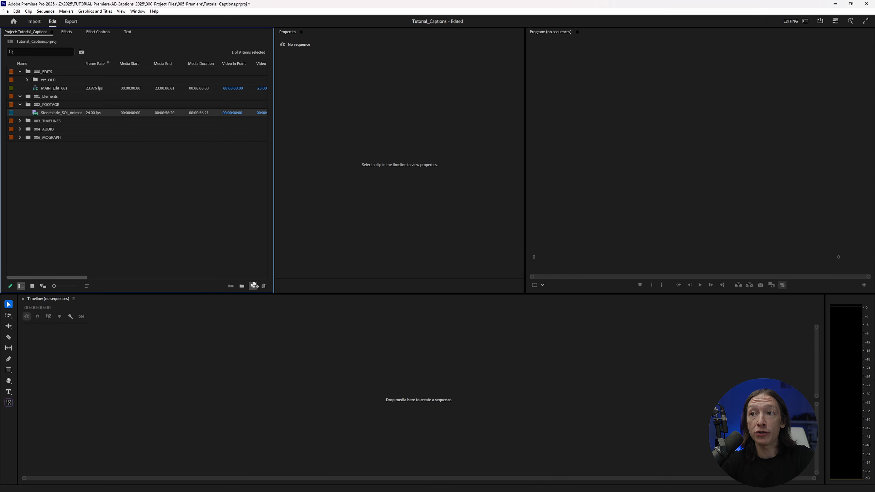
Create a new sequence from the Stoneblade trailer clip in 002_FOOTAGE and move the playhead to about 6 seconds
left_click_drag(254, 286, 253, 287)
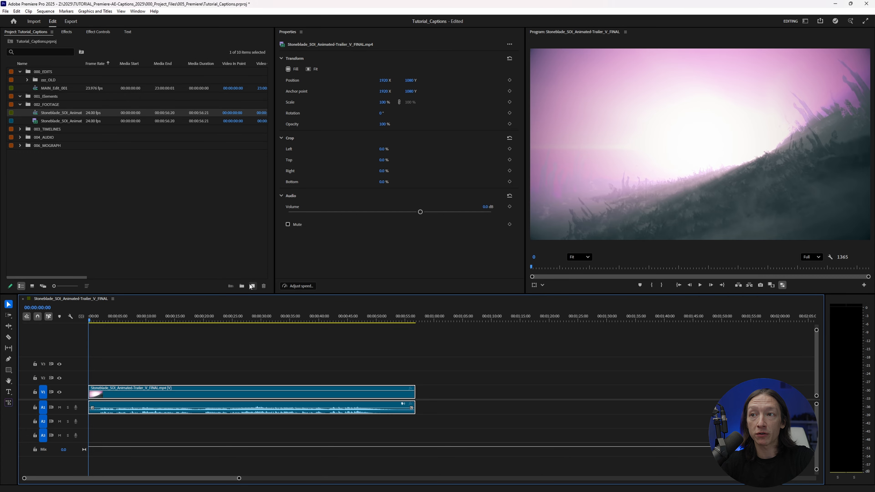
left_click_drag(111, 320, 127, 321)
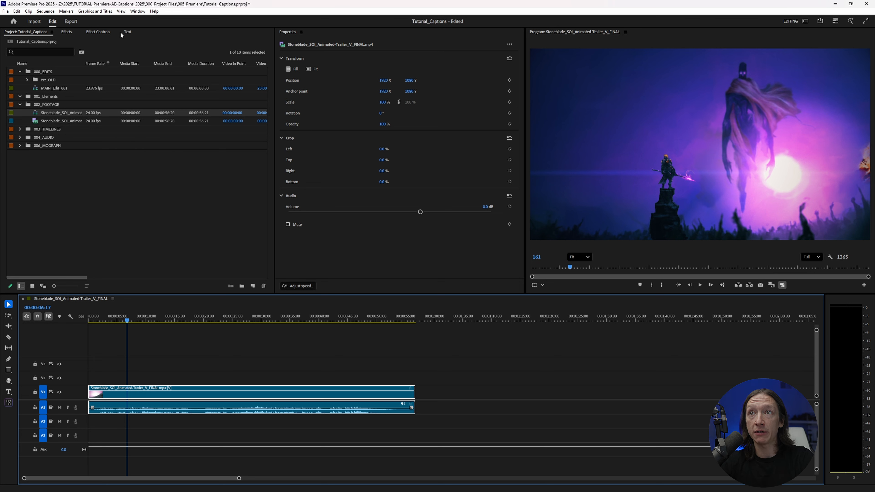
Open the Text panel and look through its Transcript, Captions and Graphics views
left_click(139, 11)
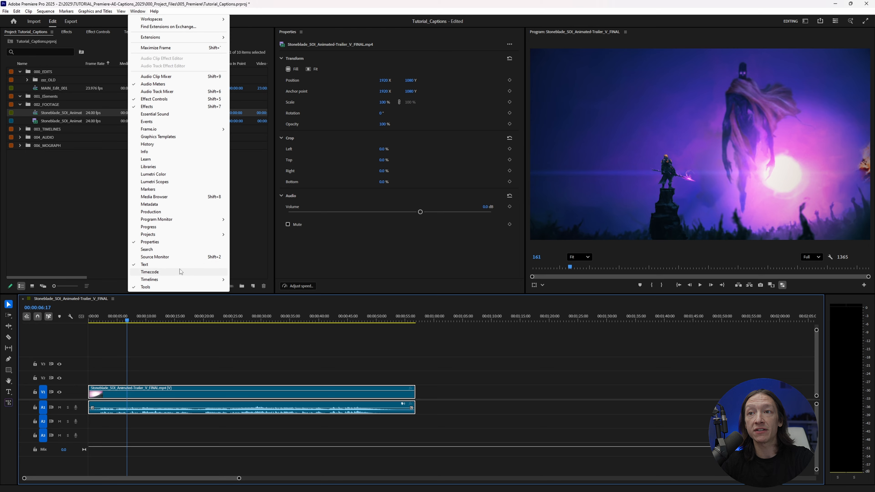
left_click(77, 237)
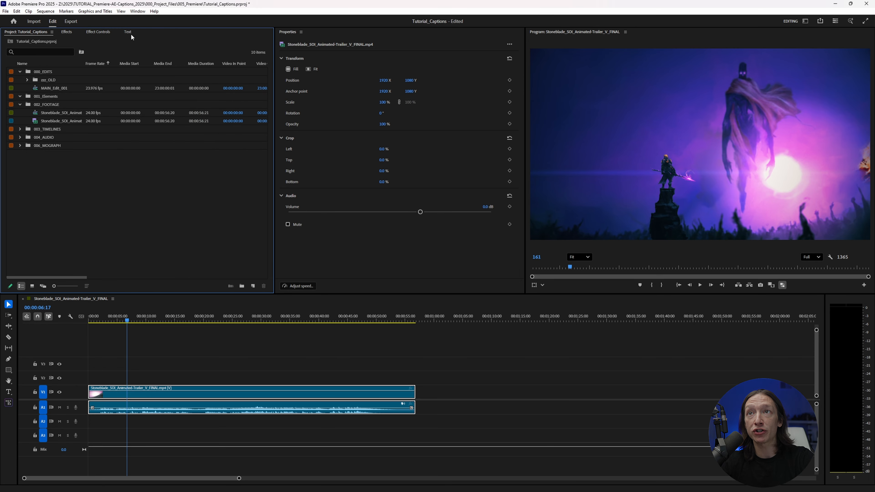
left_click(128, 32)
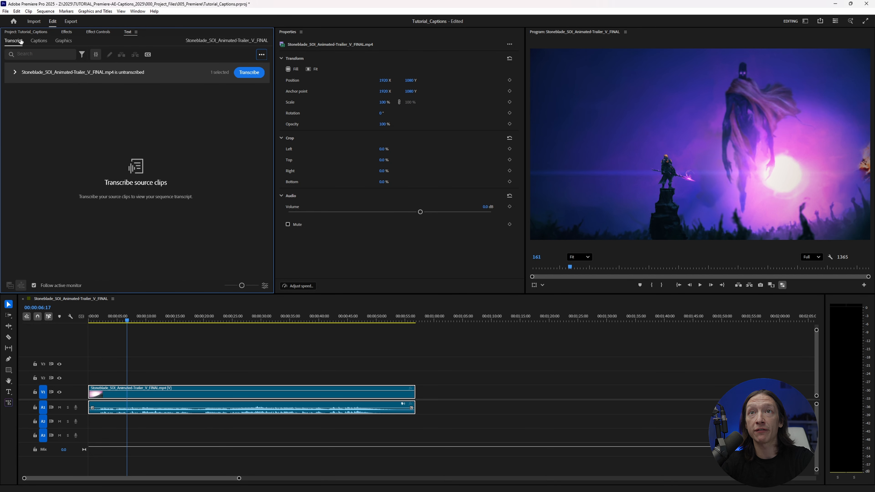
left_click(43, 40)
left_click(66, 41)
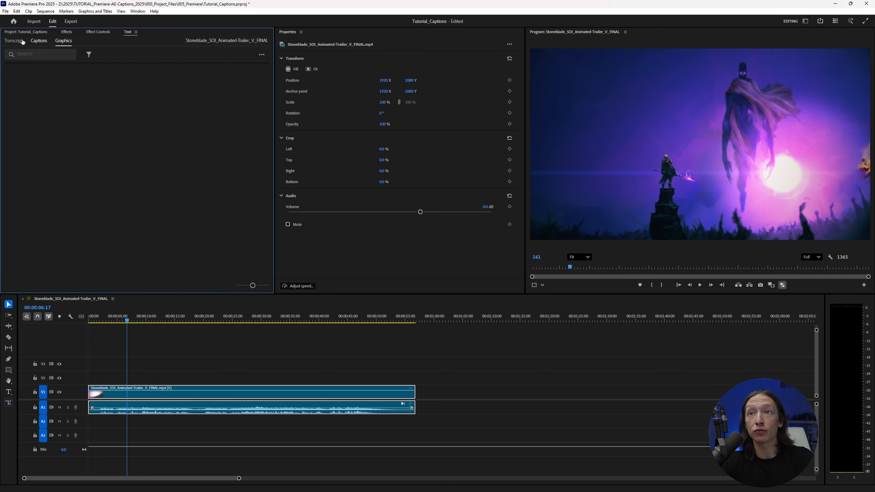
left_click(39, 42)
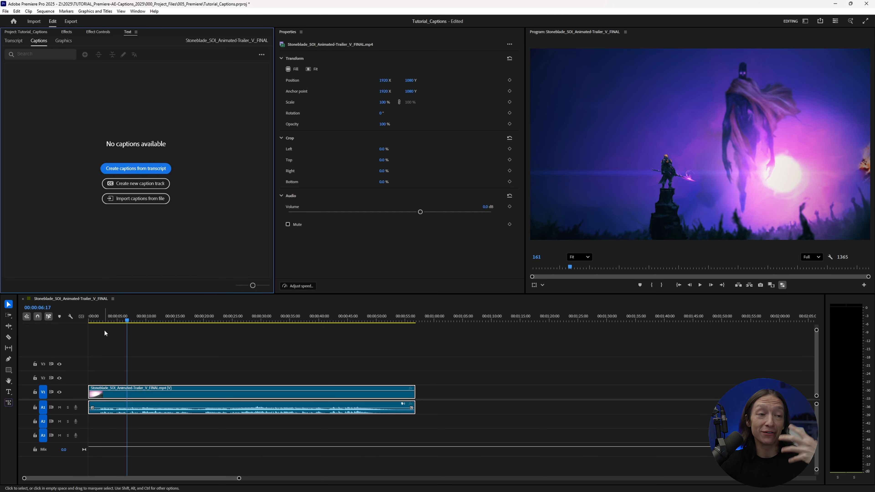
left_click(127, 169)
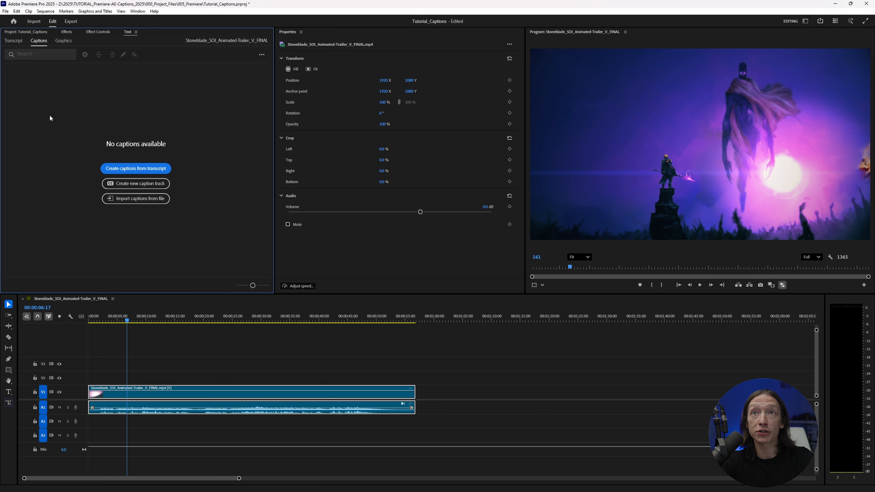
left_click(8, 41)
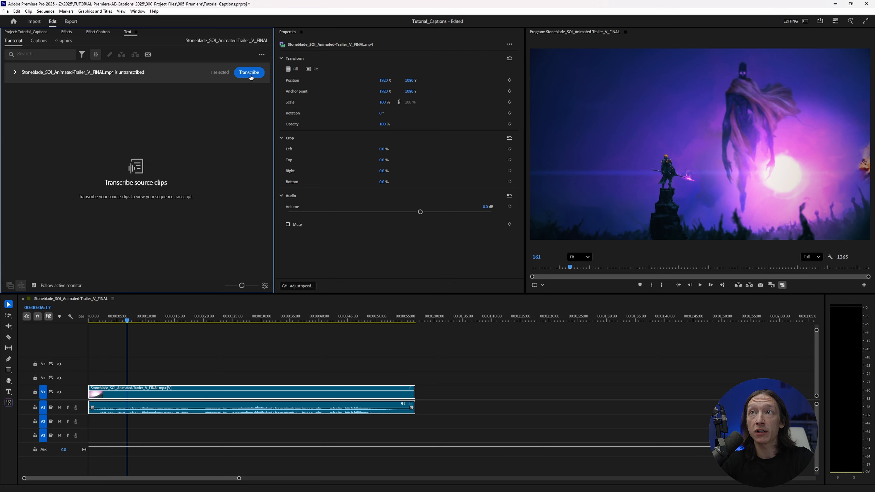
left_click(262, 54)
Start creating captions from the transcript with the Subtitle default preset, a maximum length of 18 characters and single lines
left_click(39, 41)
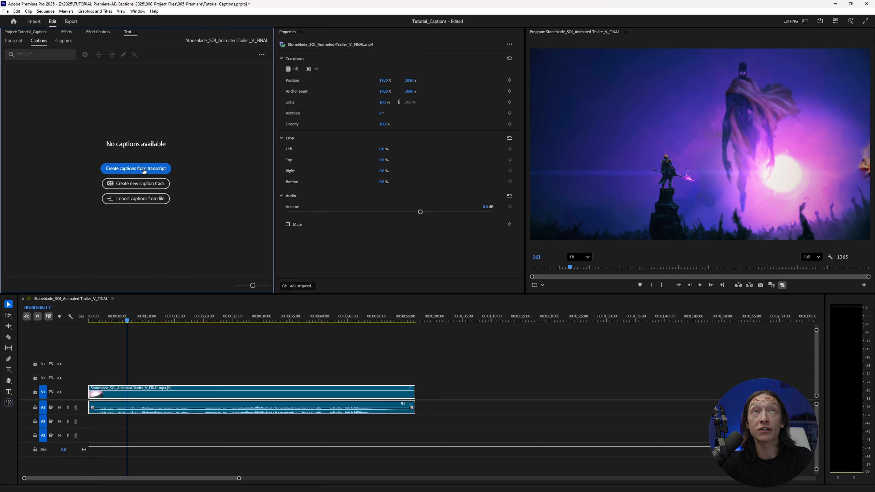
left_click(144, 169)
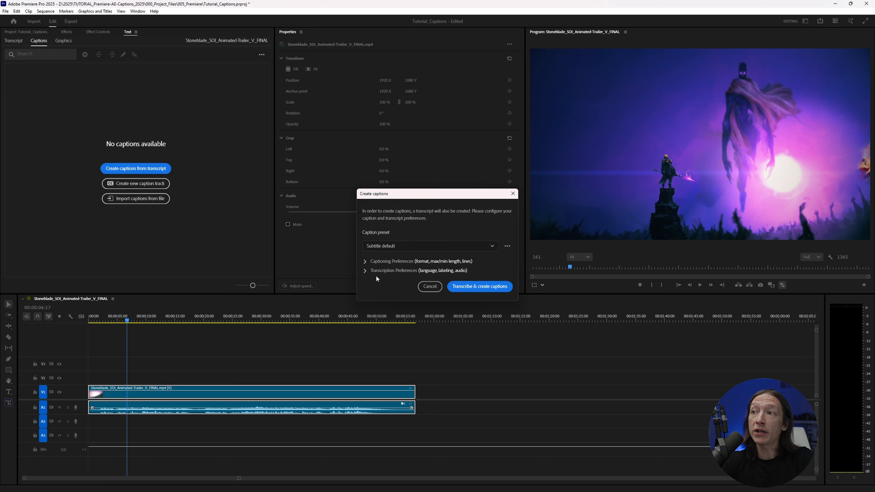
left_click(393, 248)
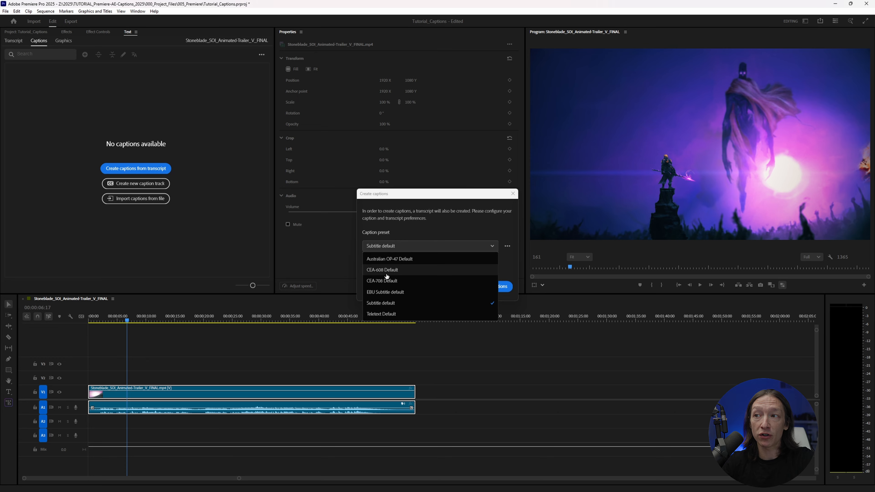
left_click(422, 237)
left_click(365, 263)
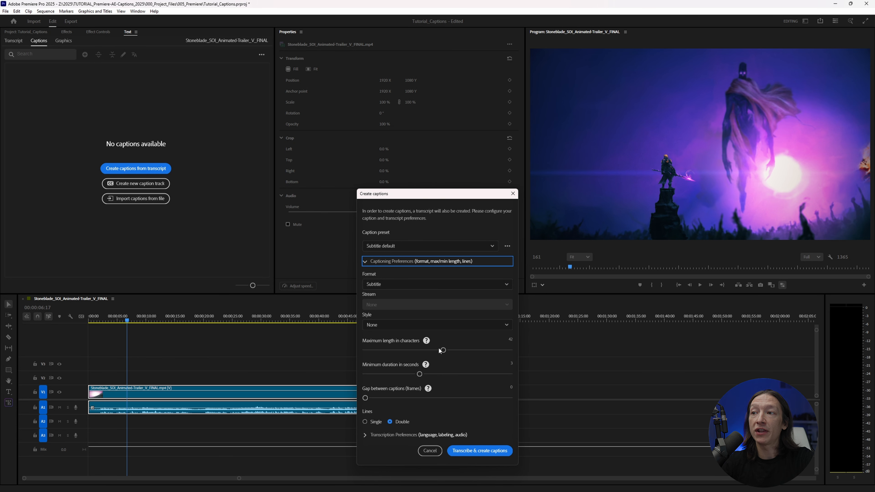
left_click_drag(443, 350, 385, 353)
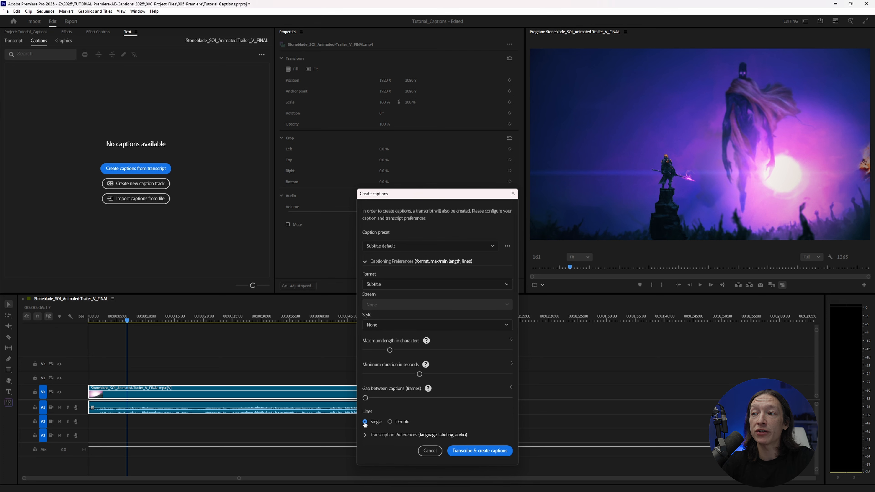
Keep English, unseparated speakers and the Mix audio track in the transcription preferences, and generate the captions
left_click(376, 435)
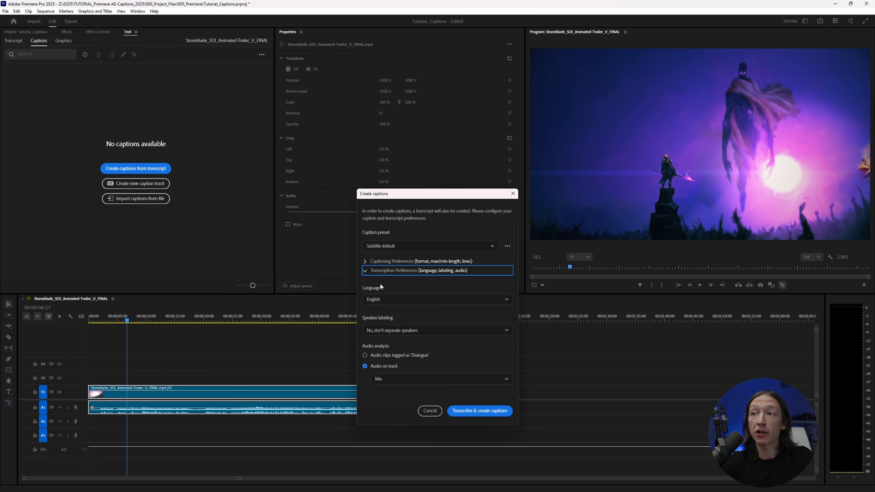
left_click_drag(403, 193, 393, 167)
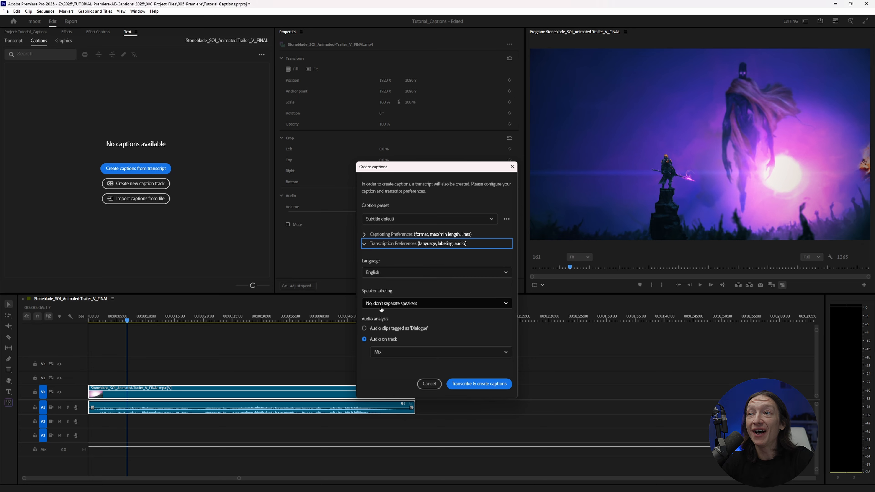
left_click(393, 304)
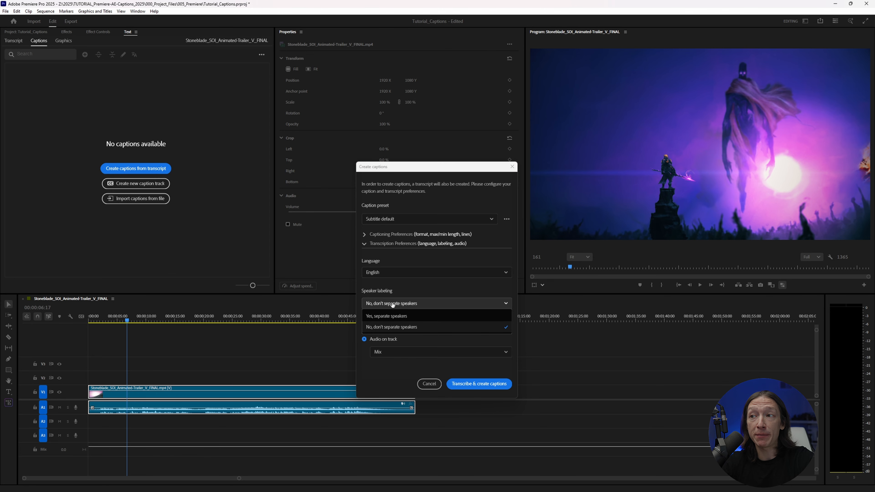
left_click(389, 329)
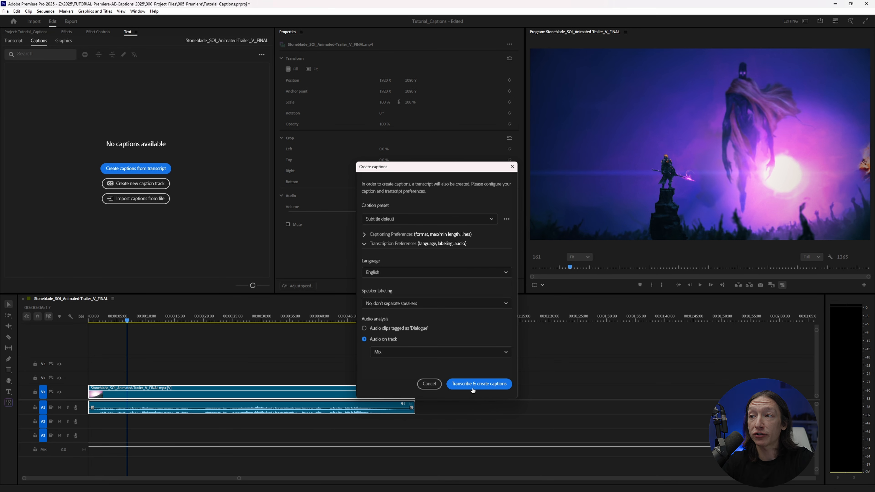
left_click(479, 384)
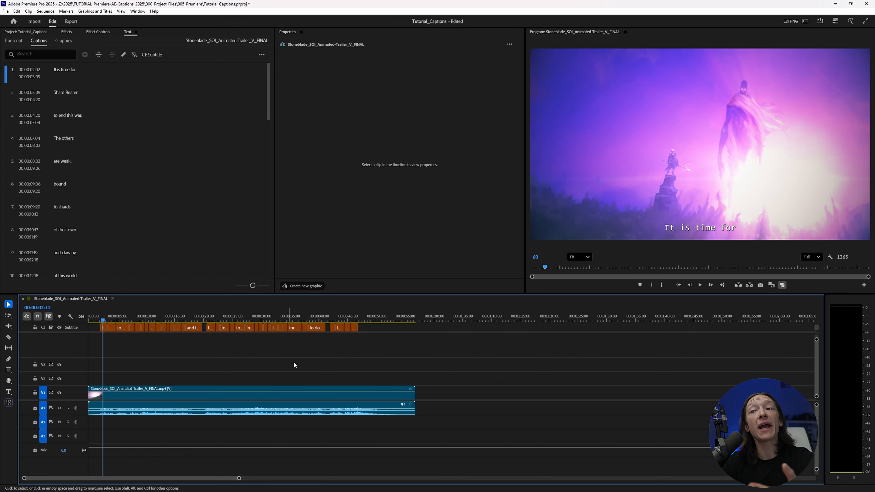
Examine individual captions on the subtitle track, selecting "and clawing" and "are weak," at their times
left_click_drag(395, 356, 161, 323)
left_click(159, 327)
left_click(159, 323)
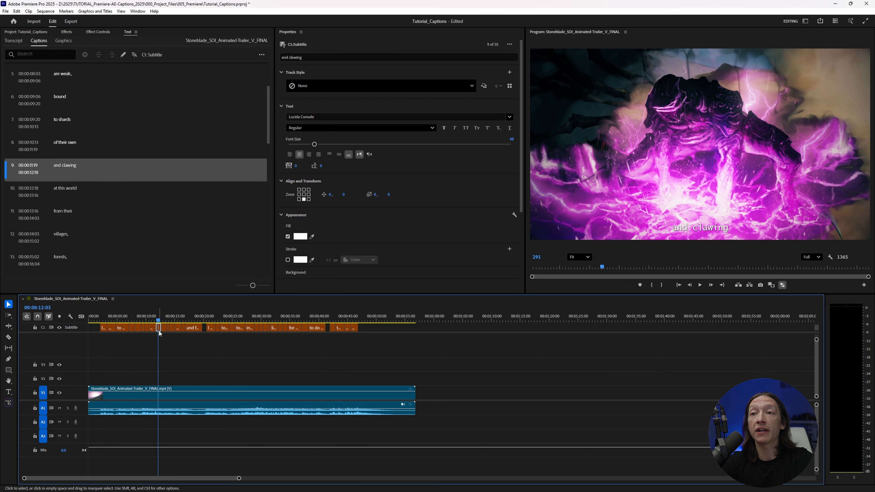
left_click(136, 322)
left_click(138, 328)
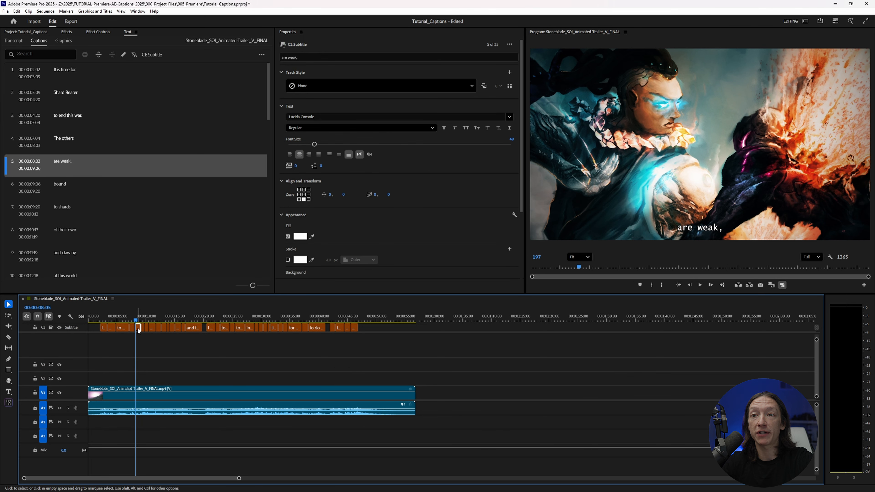
Open the text of the captions "are weak," and "bound" for editing
double_click(61, 162)
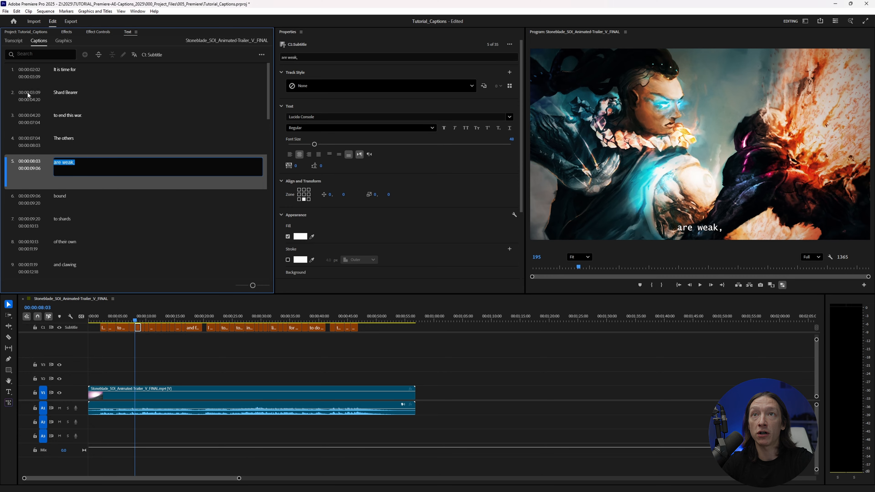
left_click(95, 167)
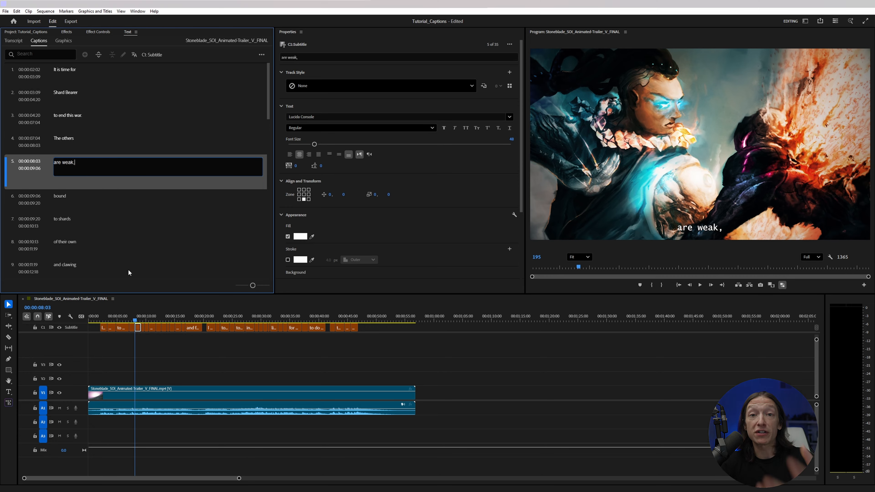
left_click(173, 348)
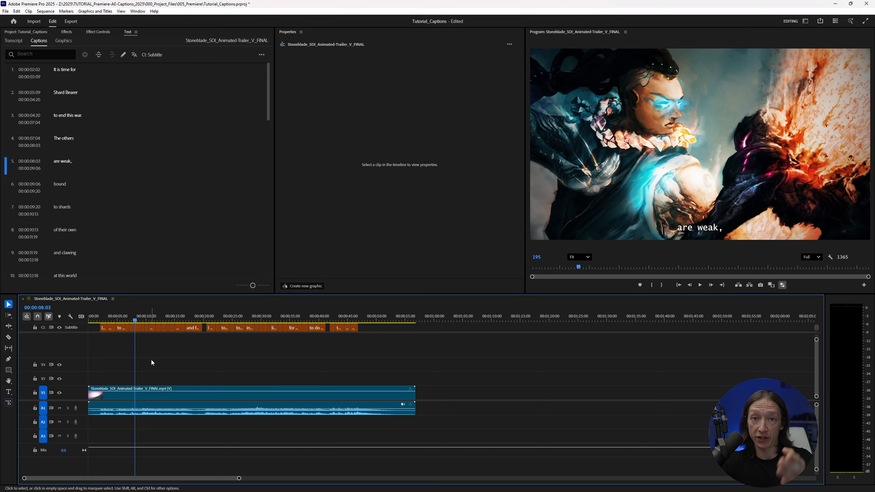
double_click(64, 186)
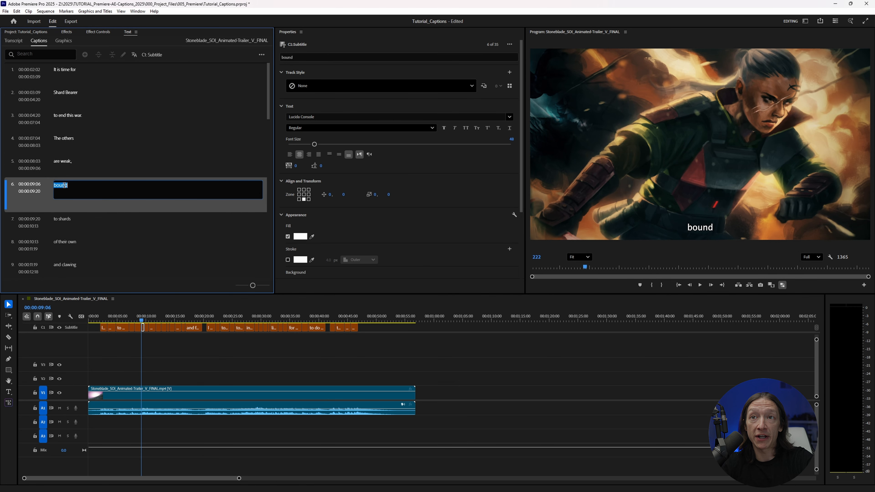
Open the first paragraph of the transcript for editing and highlight words in it
left_click(14, 41)
double_click(96, 81)
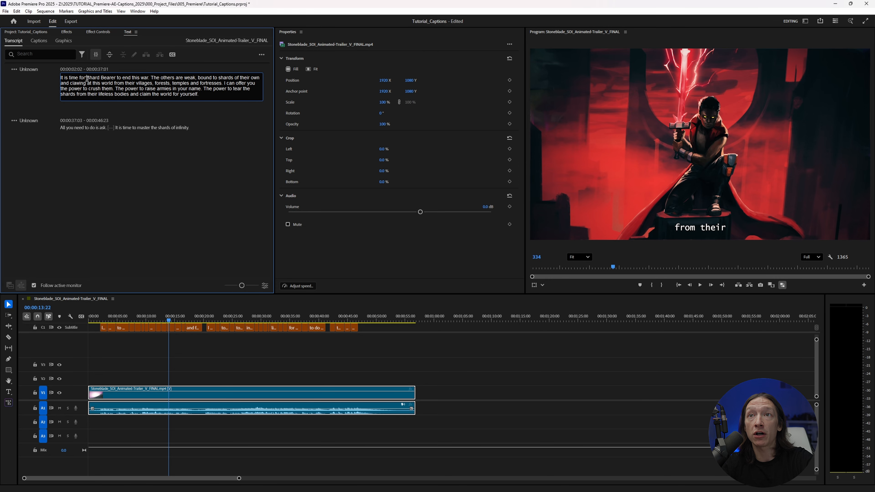
mouse_move(204, 96)
left_mouse_down()
mouse_move(143, 90)
mouse_move(200, 94)
left_mouse_up()
left_click_drag(144, 89, 130, 89)
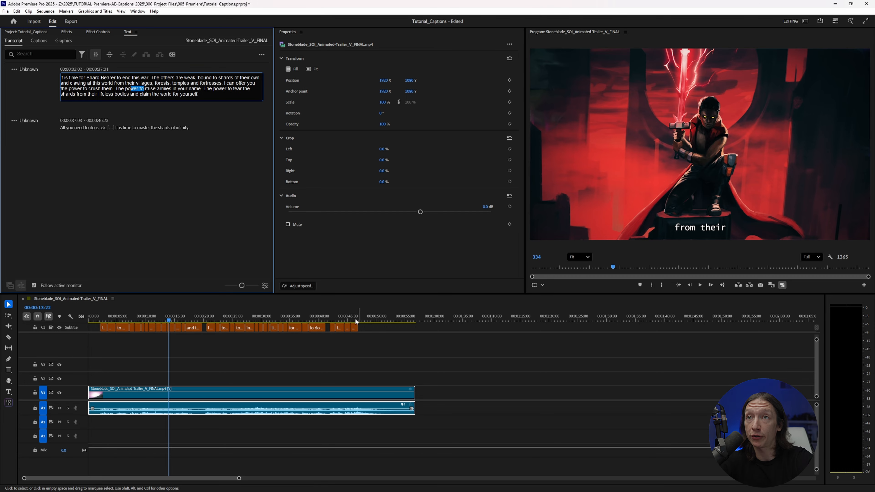
Return to the caption list, select every caption on the subtitle track and bring up their Properties panel
left_click(38, 41)
left_click_drag(406, 352, 95, 318)
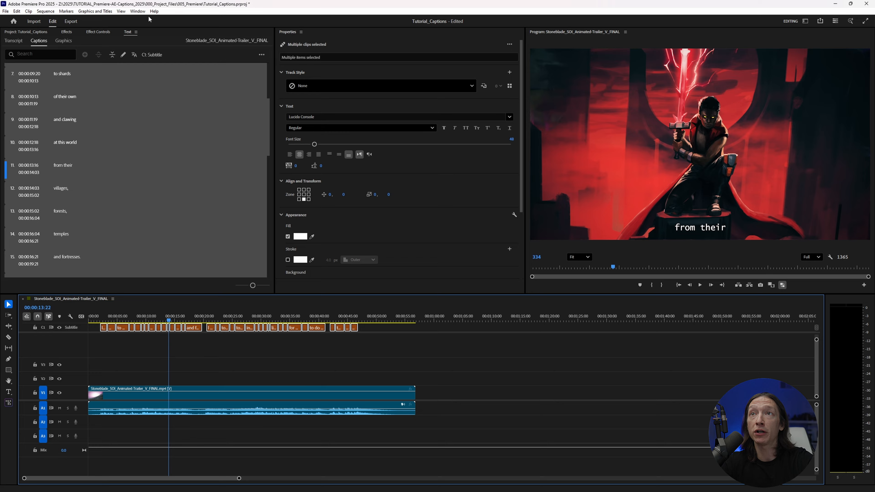
left_click(137, 11)
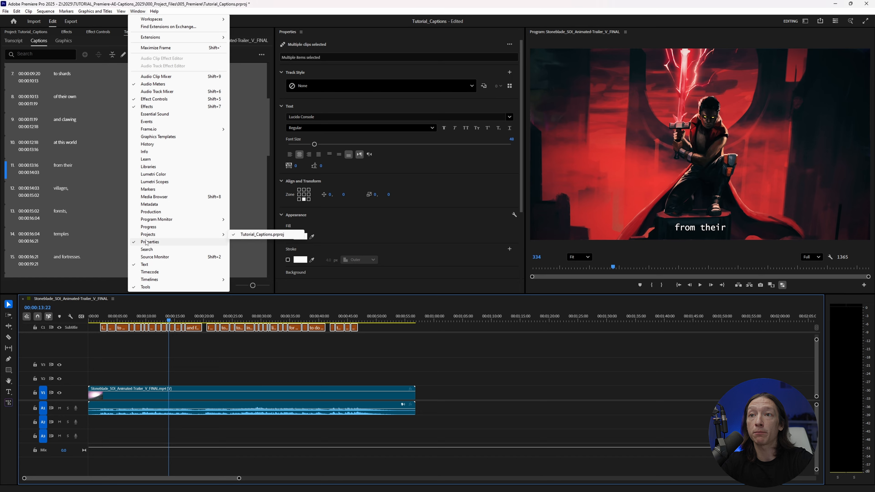
left_click(300, 20)
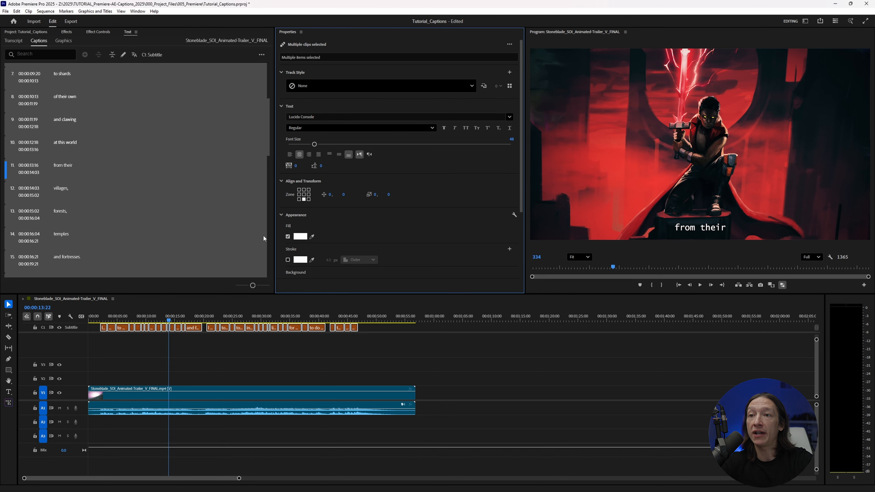
left_click_drag(394, 356, 97, 323)
Set the selected captions to Proxima Nova Black at font size 79 and try shifting their vertical position
left_click(510, 118)
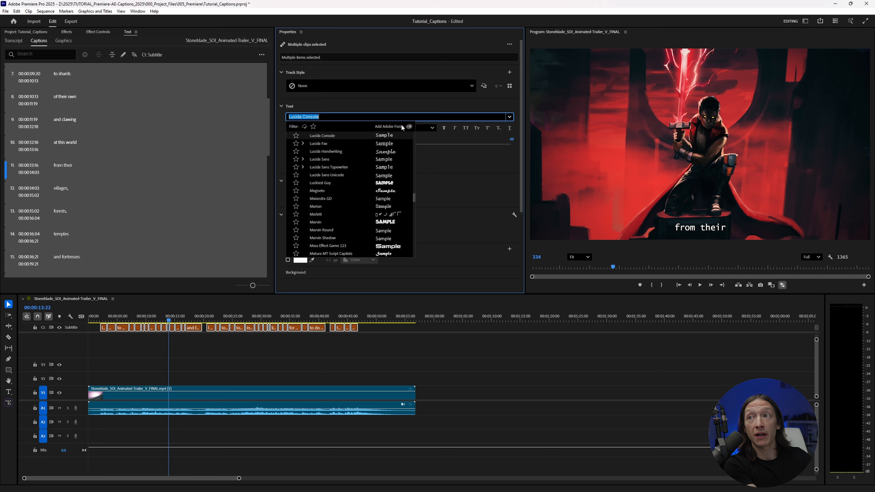
type("proxim")
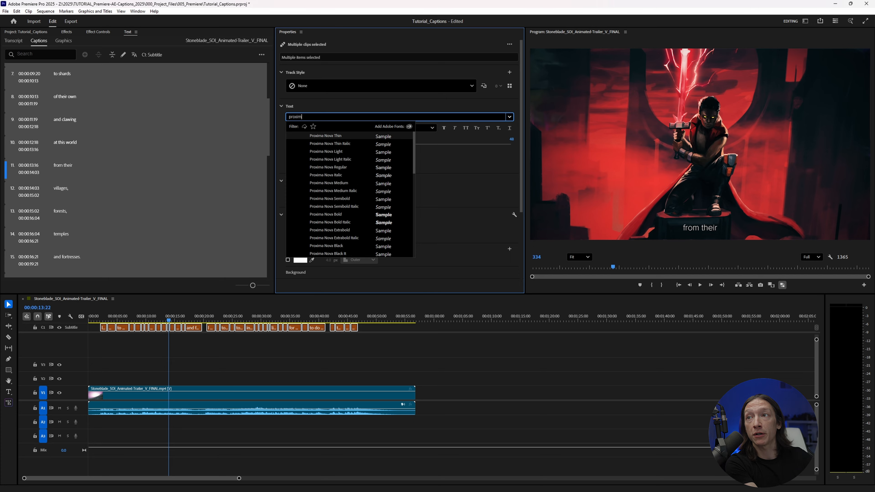
left_click(337, 246)
left_click_drag(317, 150, 331, 148)
left_click_drag(344, 195, 348, 219)
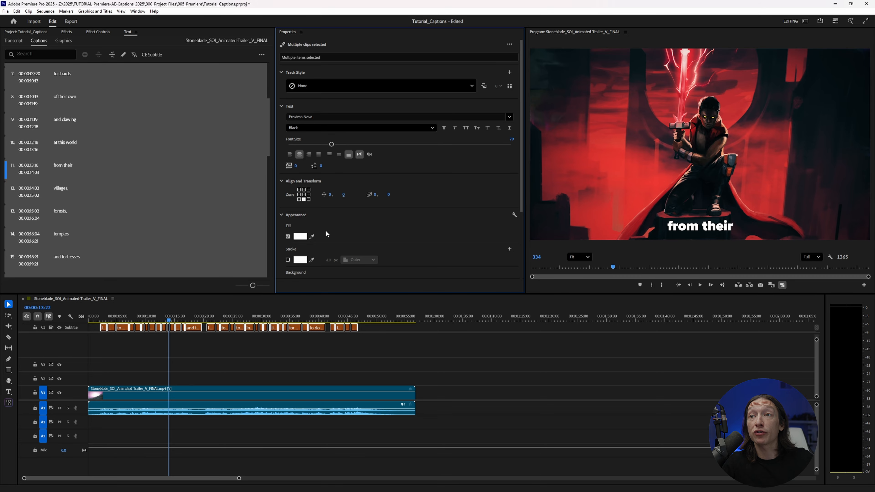
Try a 4 px outer stroke on the selected captions and turn it off again
scroll(344, 220, "down", 1)
left_click(288, 233)
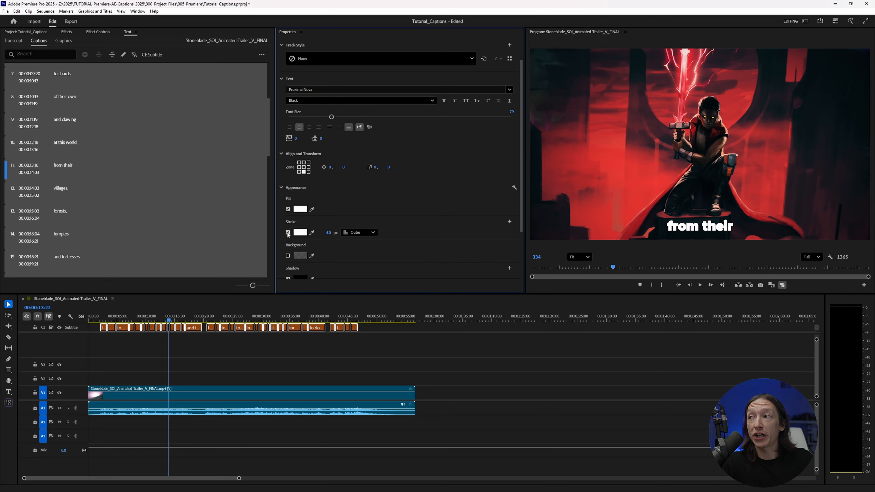
left_click(288, 233)
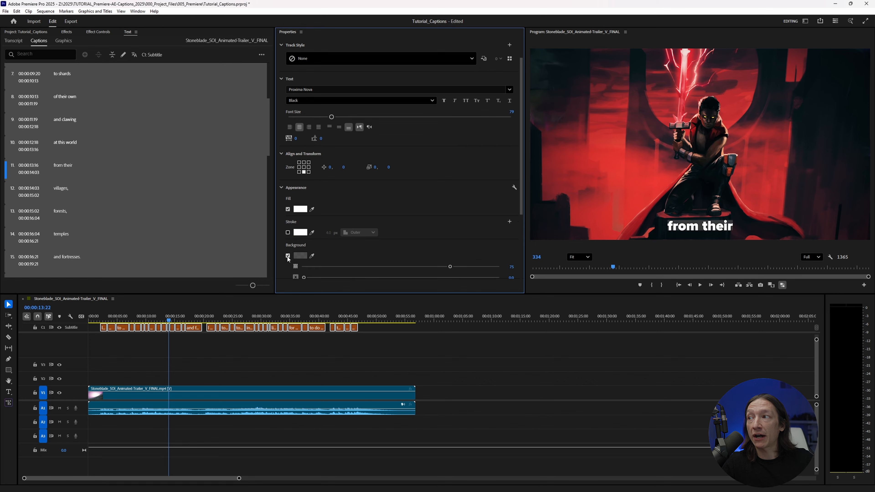
Select every caption on the subtitle track and upgrade them all to graphics
scroll(355, 242, "down", 2)
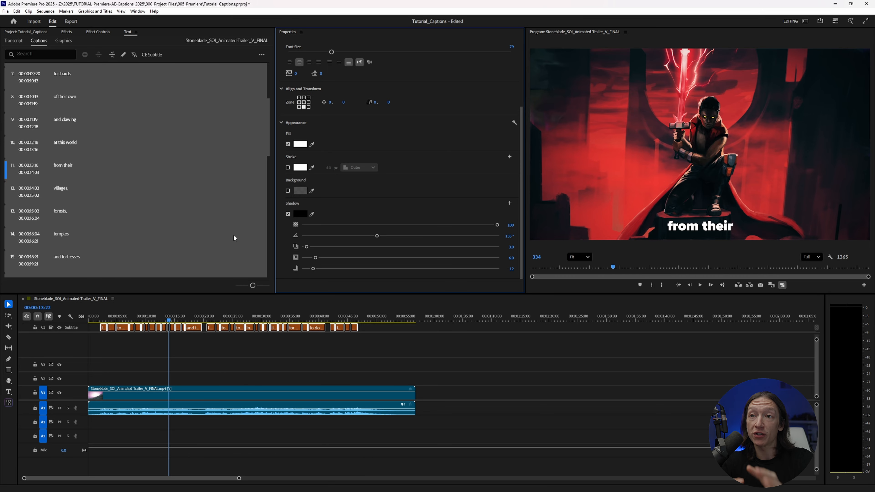
left_click_drag(389, 353, 84, 324)
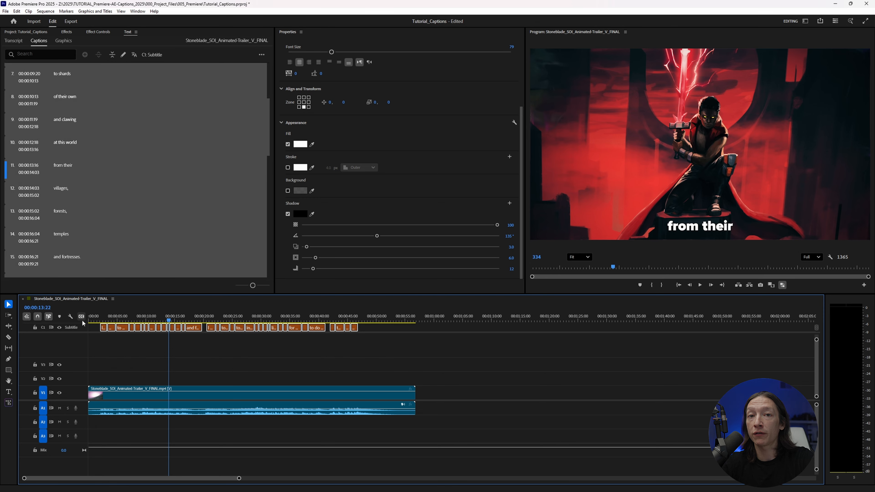
left_click(94, 11)
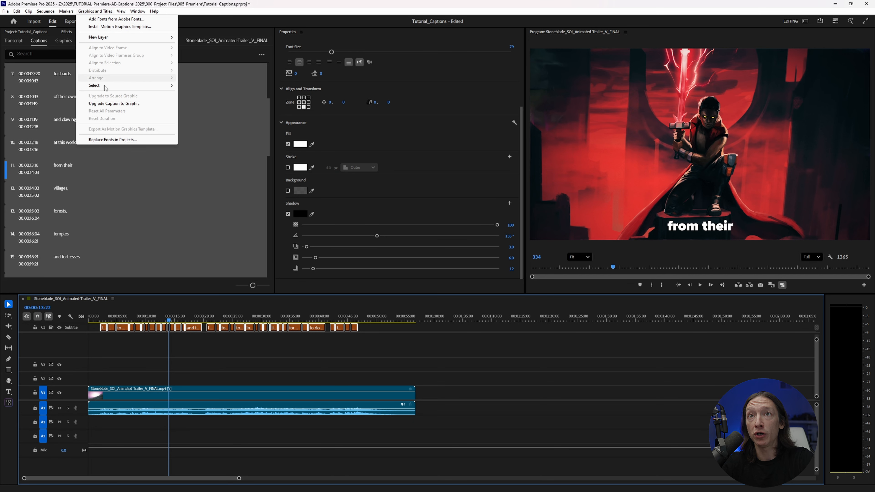
left_click(120, 105)
Review the upgraded graphics on V3 at the first caption and select the "It is time for" graphic
left_click_drag(93, 352, 382, 374)
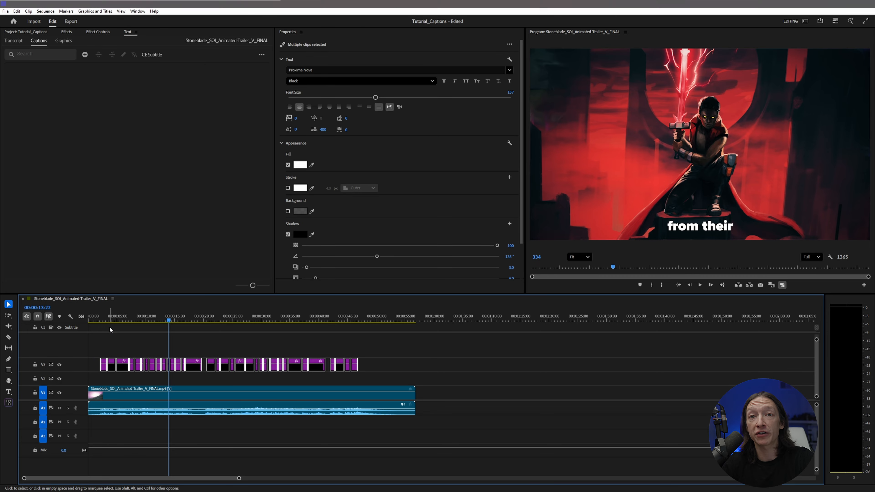
left_click(102, 321)
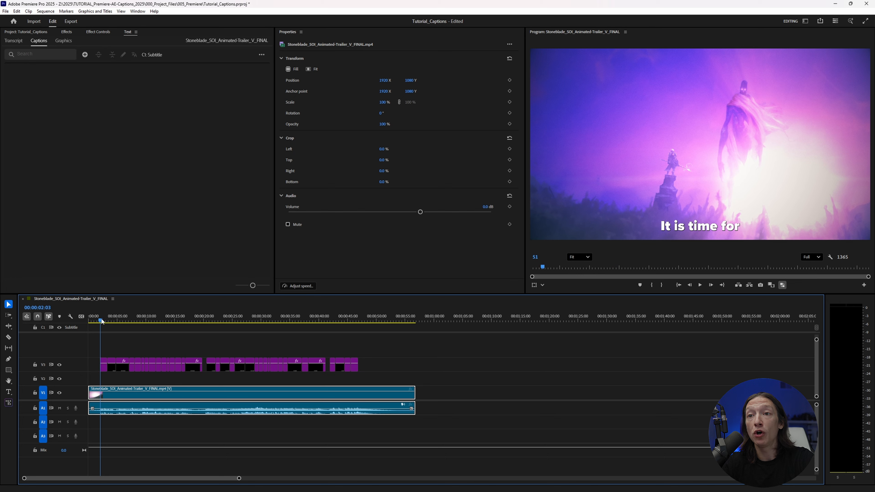
left_click_drag(382, 376, 110, 371)
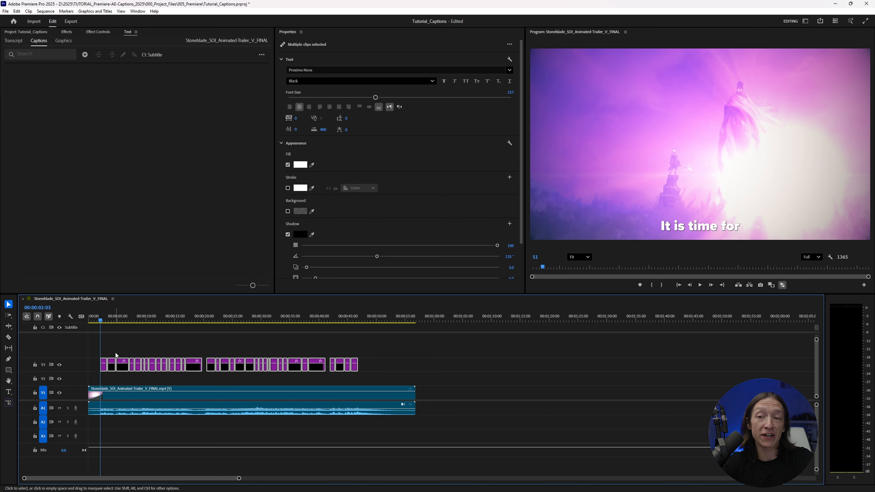
left_click(116, 355)
left_click(103, 365)
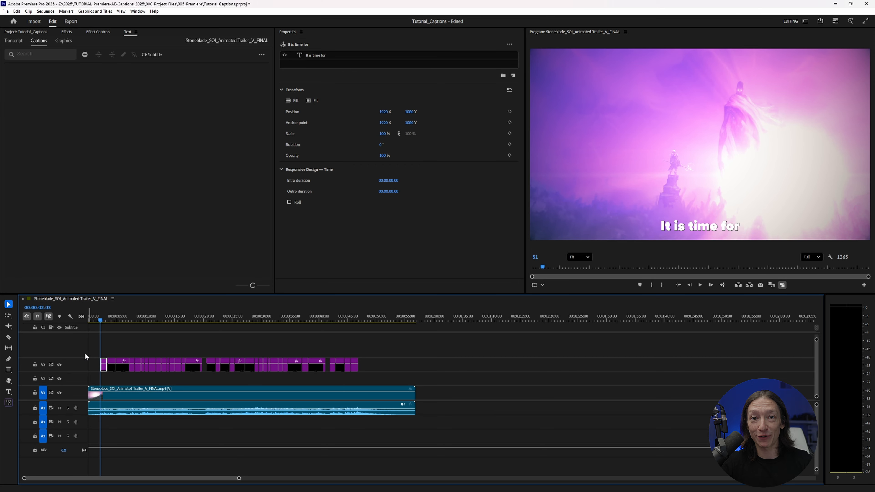
Switch the sequence's time display to frames and move the playhead from the start to the first caption graphic at frame 50
scroll(126, 353, "up", 2)
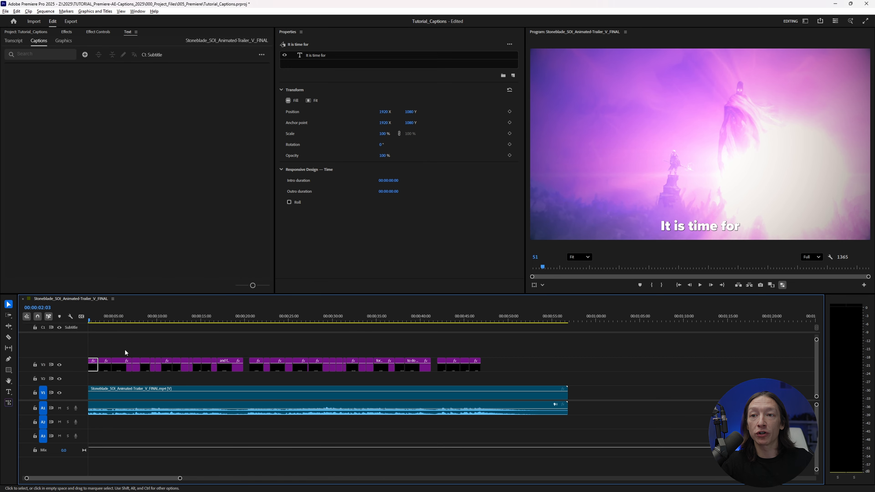
key("Home")
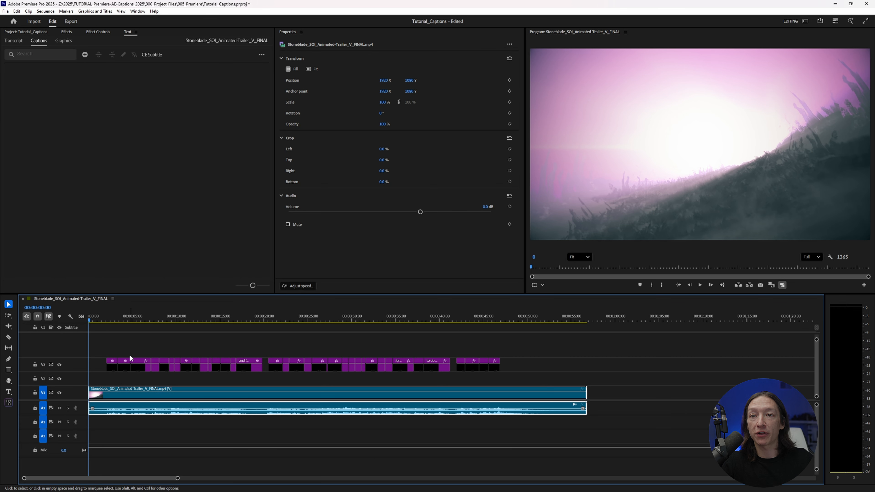
left_click(43, 308, "ctrl")
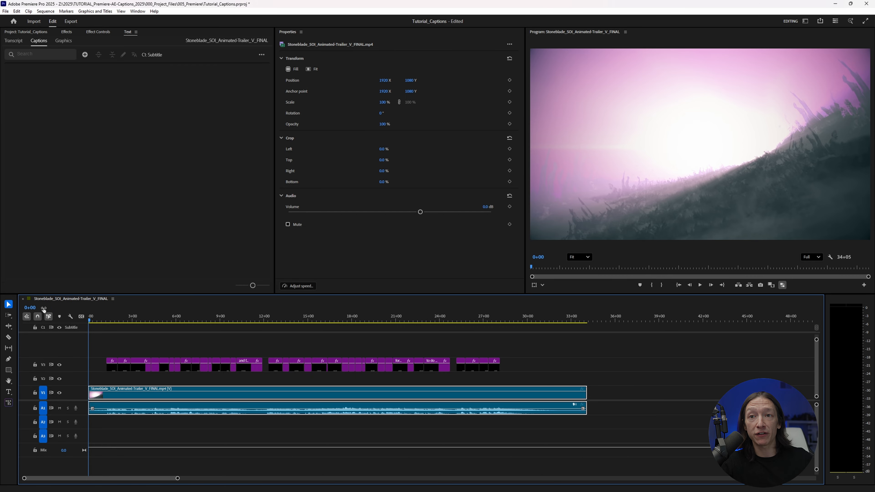
left_click(30, 309, "ctrl")
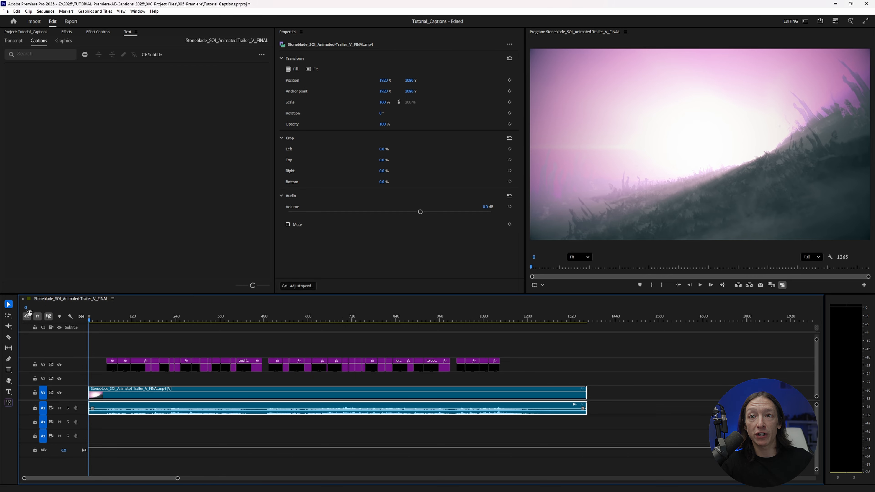
left_click_drag(90, 316, 107, 316)
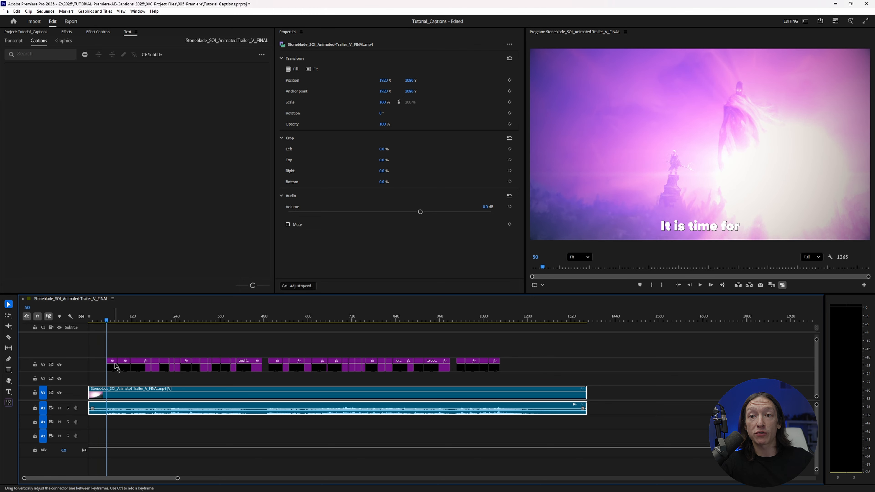
Select all caption graphics together with the trailer's video and audio clip in the sequence and copy them
left_click_drag(113, 353, 231, 362)
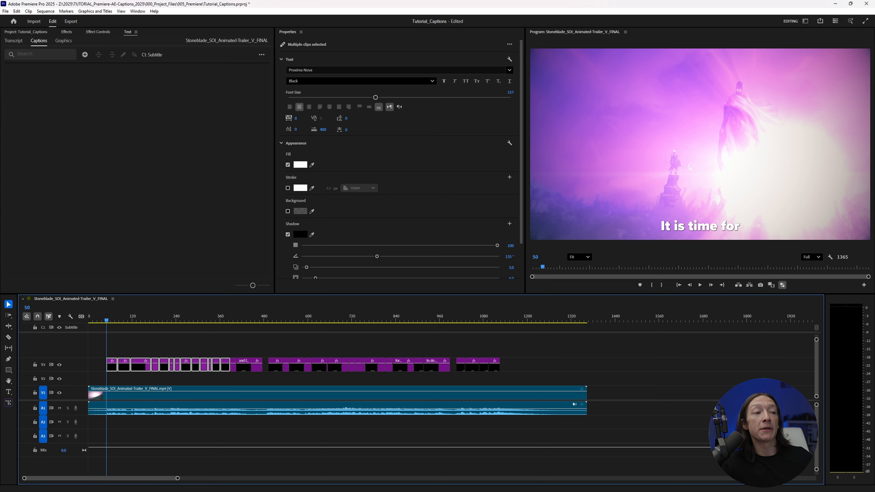
left_click_drag(99, 378, 402, 425)
left_click_drag(652, 427, 43, 333)
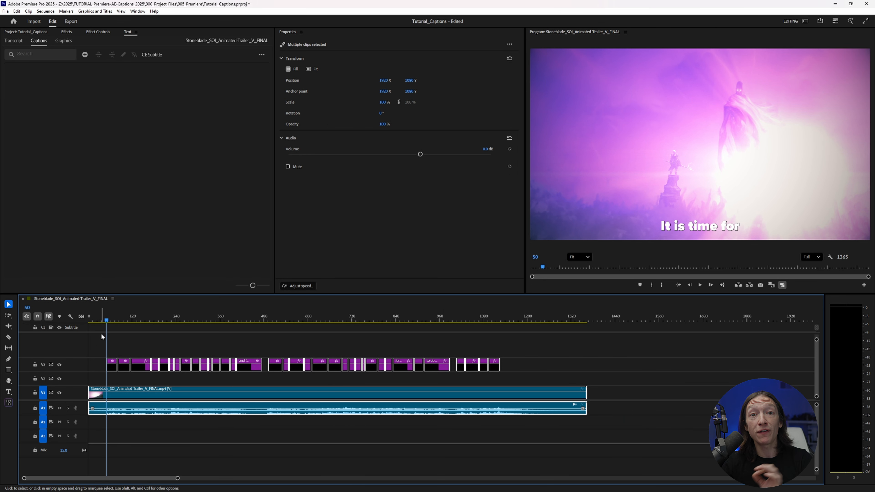
Switch to After Effects, target the CAPTION DUMP folder and paste the copied clips into 000_CaptionTuts at frame 0
key("alt+Tab")
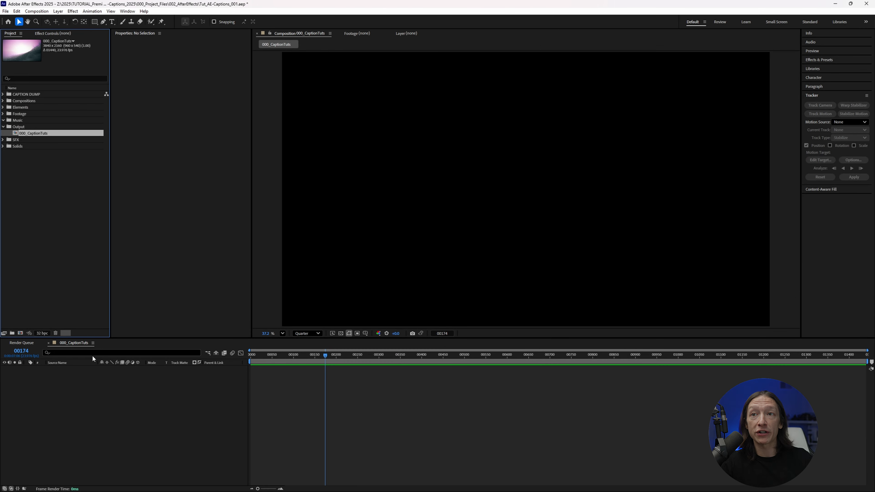
left_click_drag(297, 358, 123, 391)
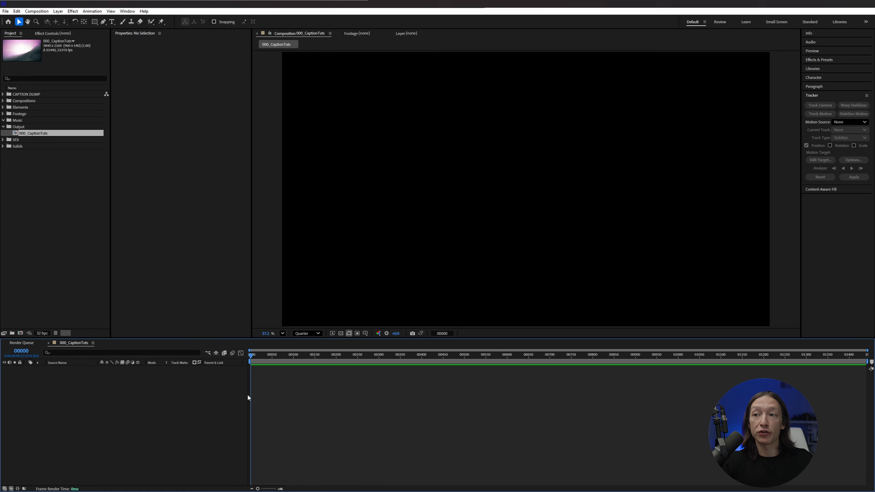
left_click(14, 88)
left_click(17, 89)
left_click(27, 95)
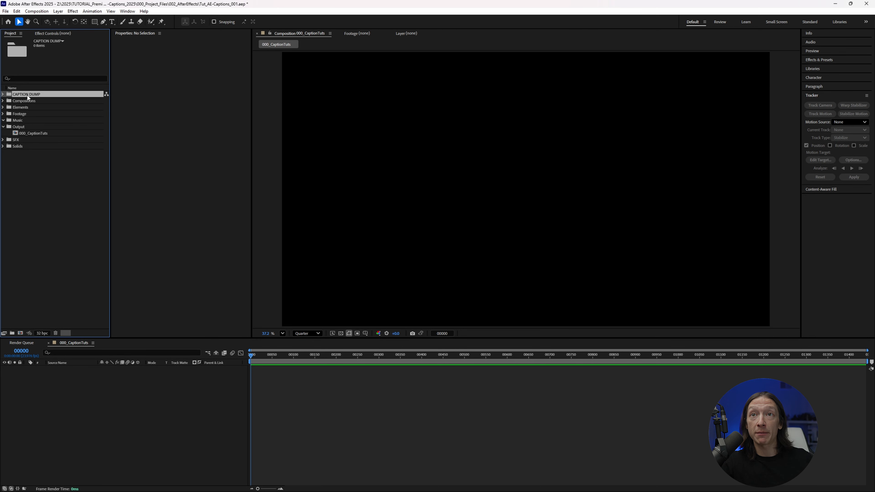
left_click(141, 393)
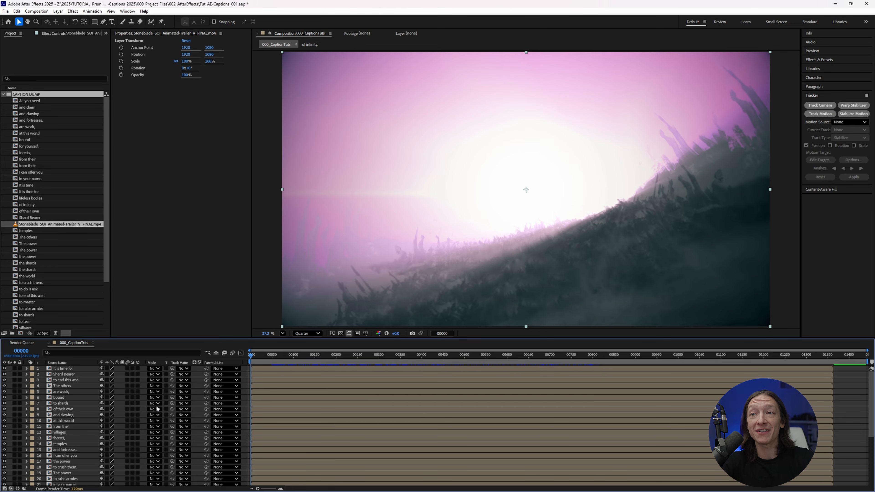
Pre-compose the Stoneblade trailer footage layer as "Cips_Tut", moving all attributes into the new composition
scroll(349, 412, "down", 5)
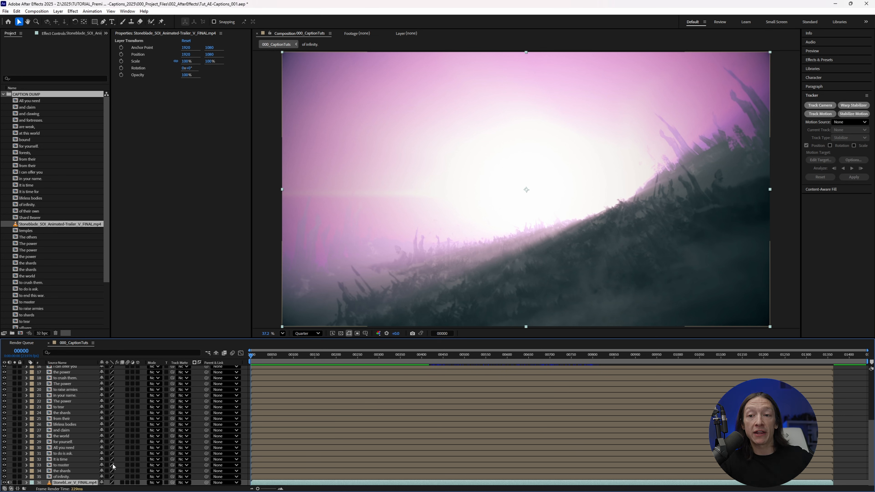
key("ctrl+shift+c")
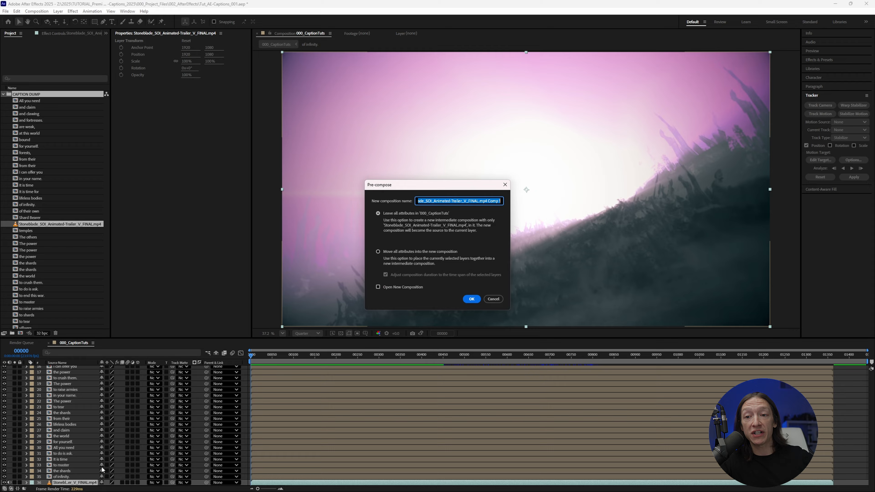
key("Escape")
right_click(70, 482)
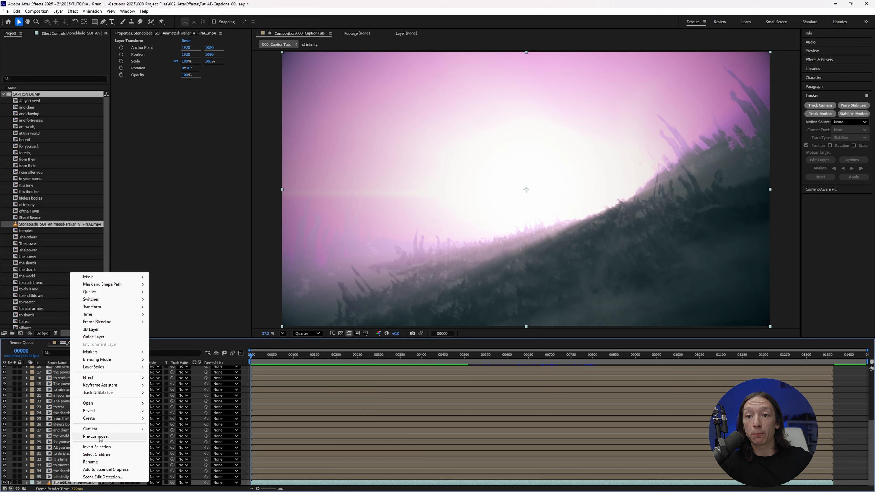
left_click(97, 436)
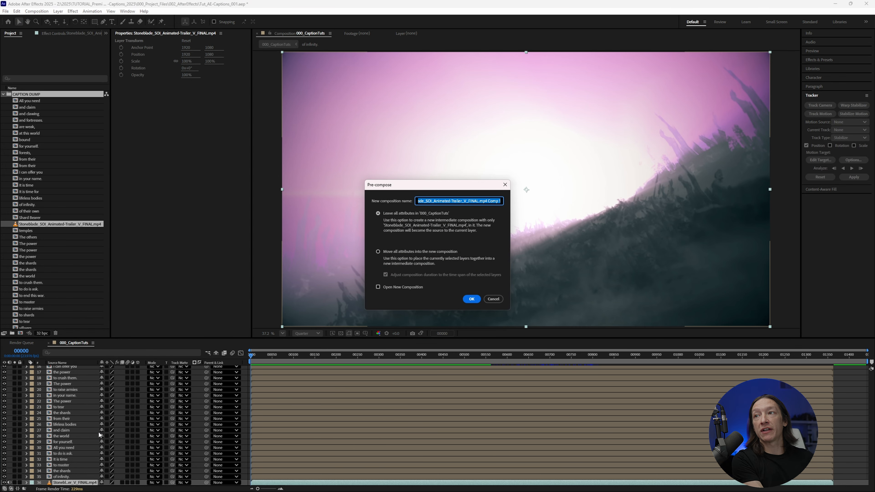
type("Cip")
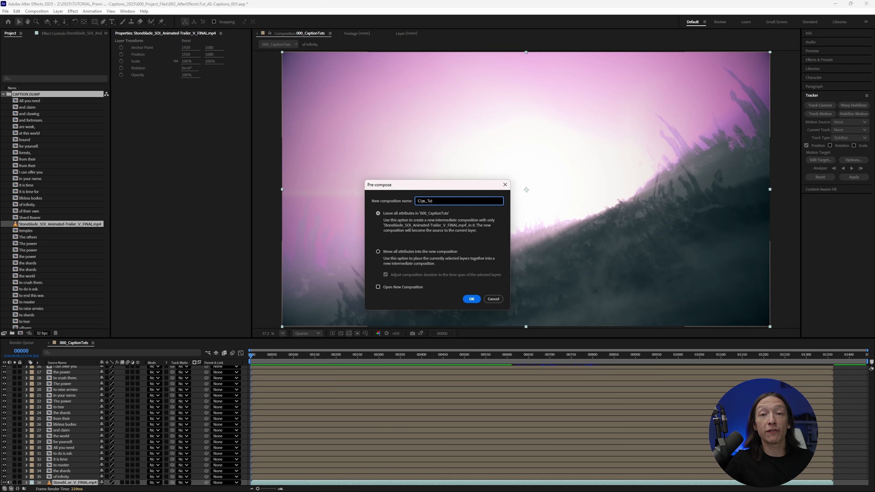
left_click(398, 254)
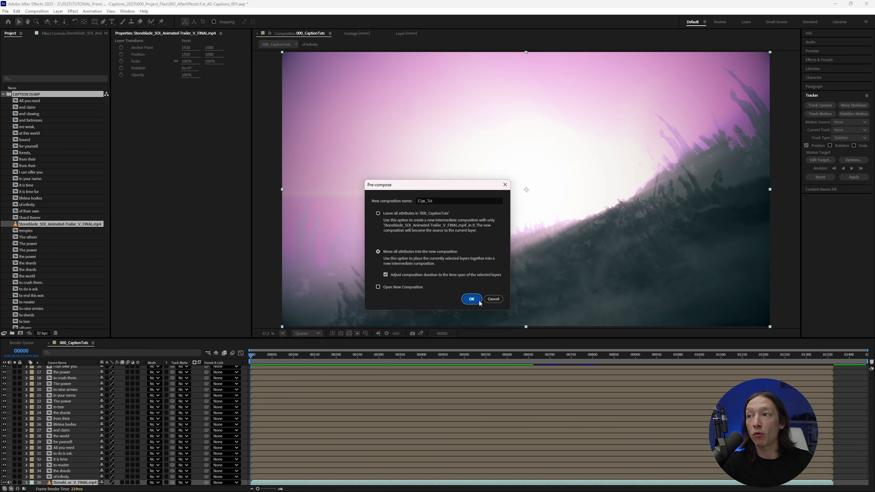
left_click(472, 298)
Scrub 000_CaptionTuts to frame 183, open the "to crush them." composition and examine its text layer at frame 568
left_click(76, 475)
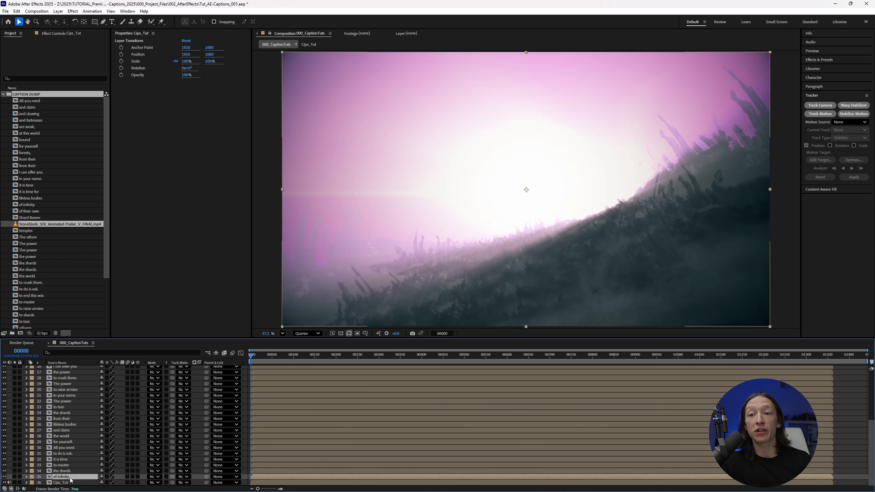
left_click_drag(272, 359, 329, 361)
left_click(96, 378)
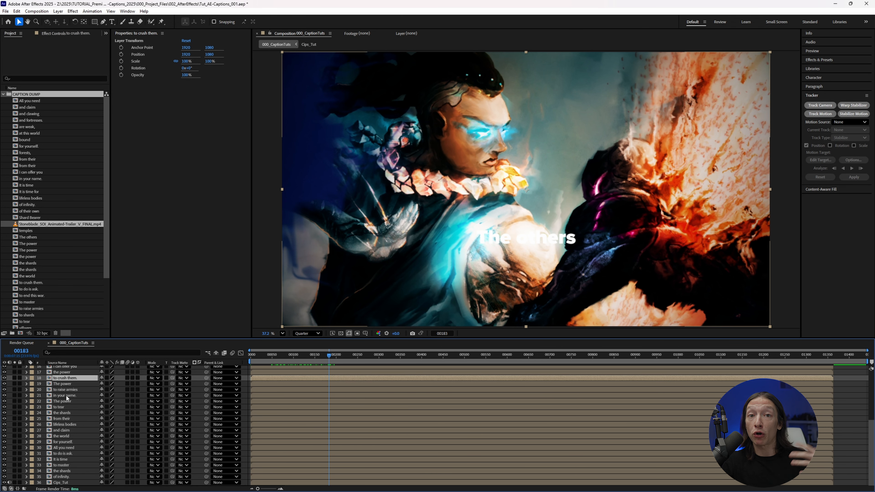
double_click(81, 378)
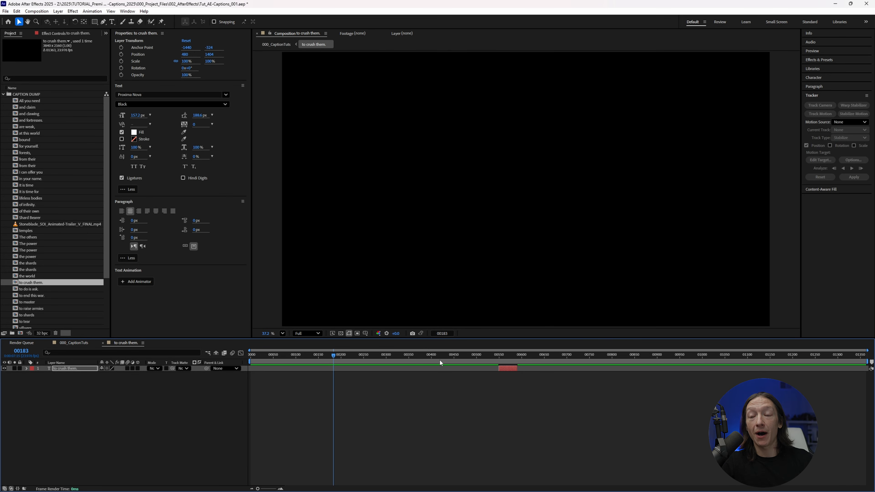
left_click_drag(411, 355, 508, 361)
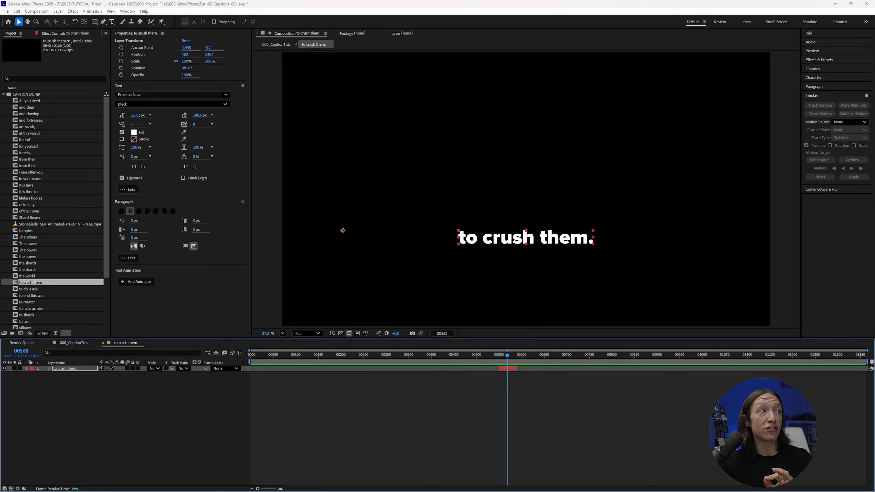
Bring up the Un-PreCompose page on aescripts, set its name-your-own price to 0 and move the browser window away
left_click_drag(1, 80, 403, 48)
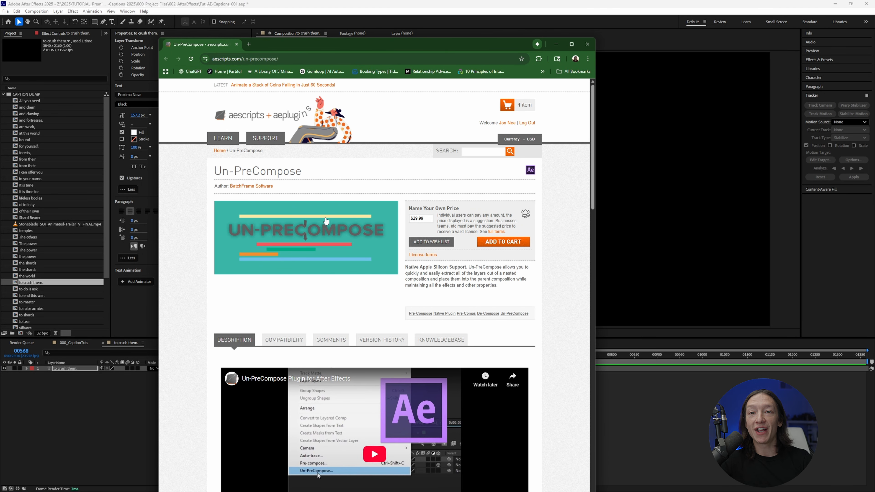
left_click(420, 218)
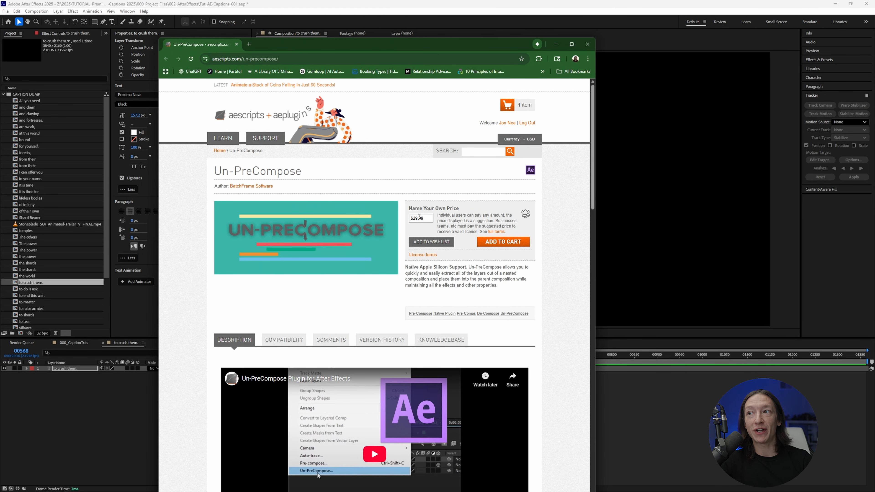
left_click(418, 196)
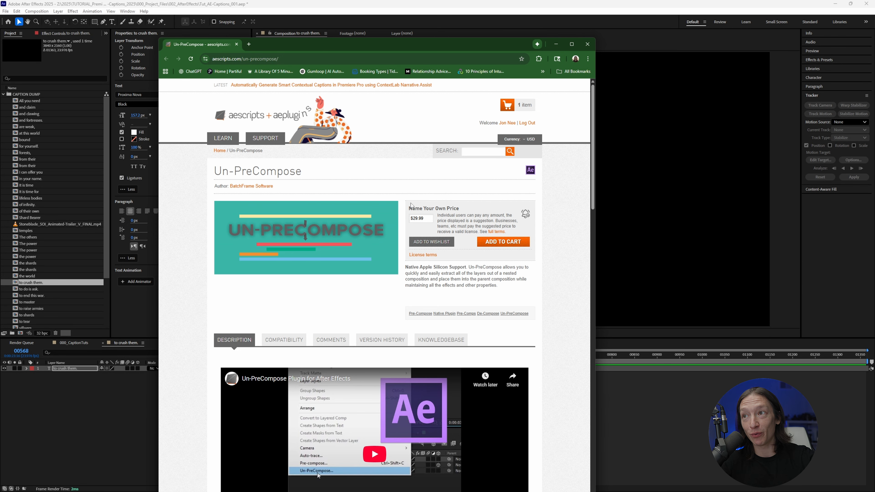
left_click(428, 216)
type("0")
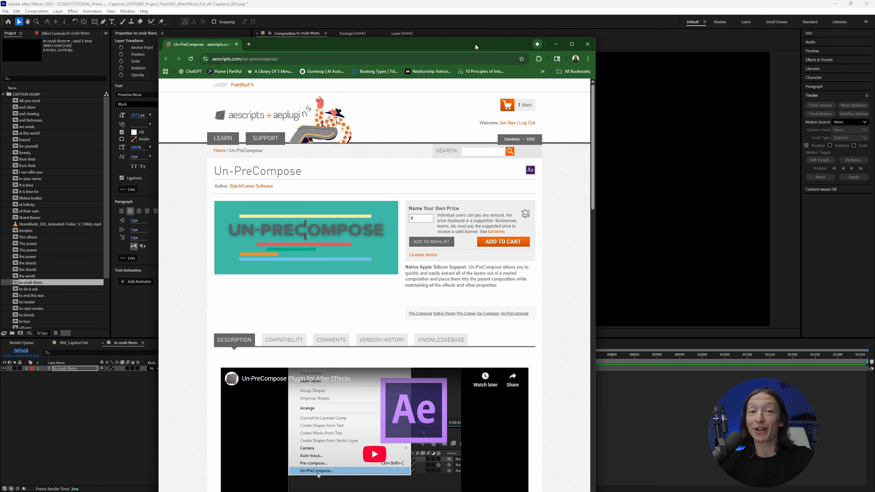
left_click_drag(475, 47, 0, 48)
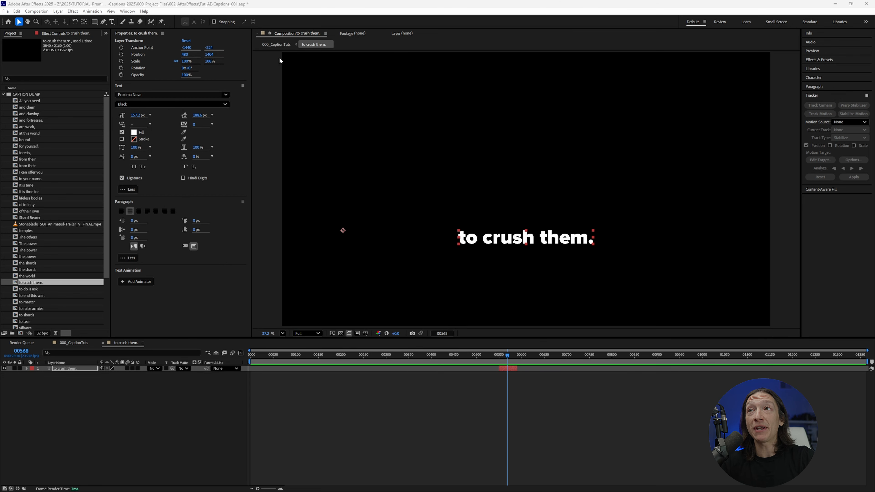
Un-Precompose all caption compositions in 000_CaptionTuts, from "It is time for" to "of infinity.", copying pre-comp attributes and deleting the source
left_click(276, 45)
left_click(81, 378)
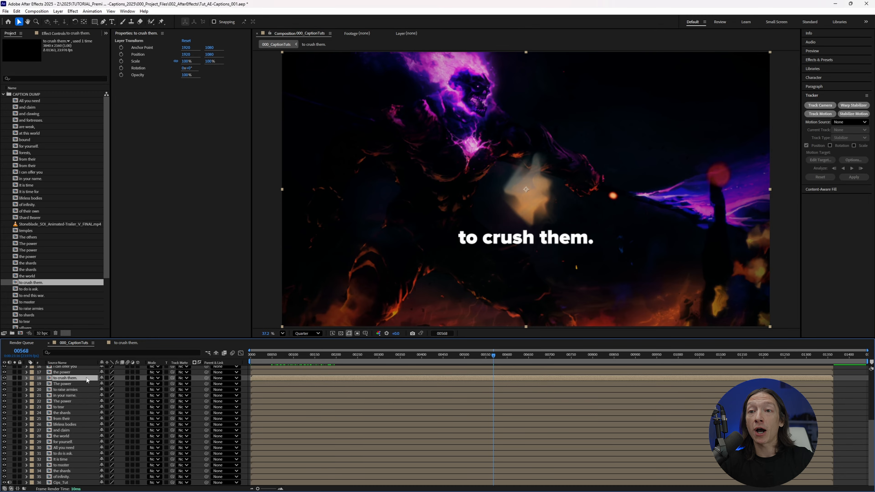
scroll(85, 376, "up", 5)
left_click(78, 368)
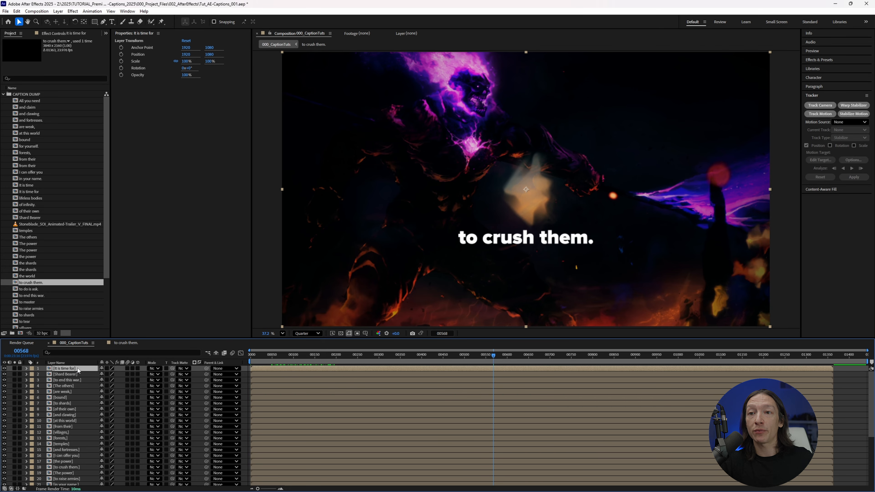
scroll(75, 372, "down", 5)
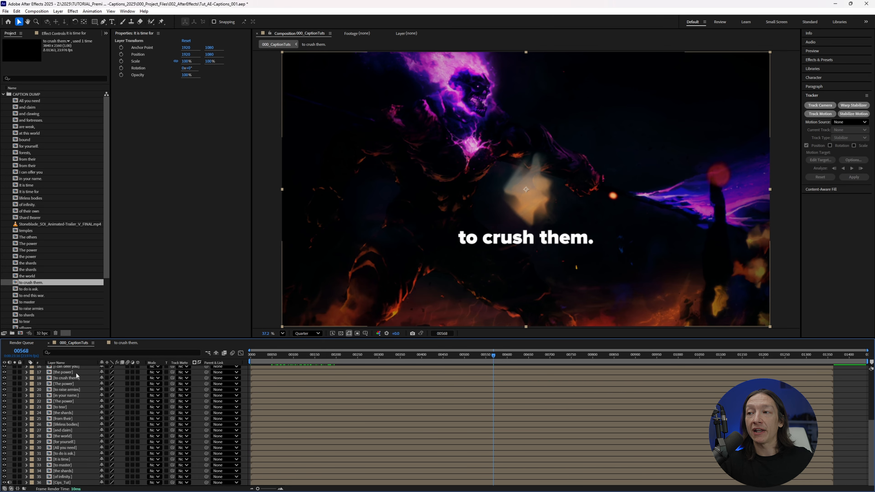
left_click(61, 477, "shift")
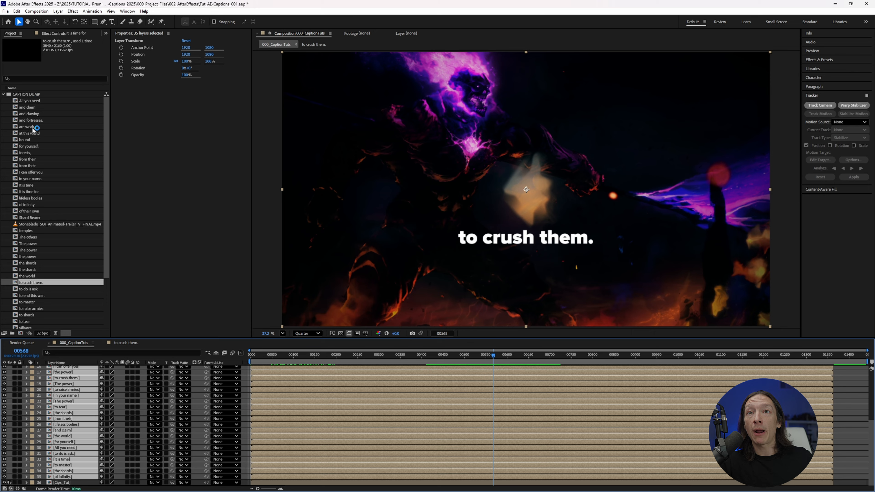
scroll(36, 214, "down", 4)
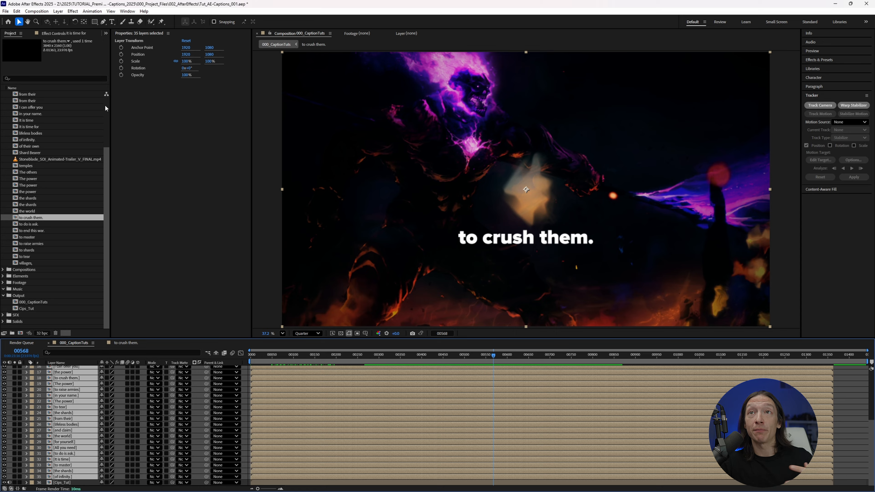
left_click(58, 10)
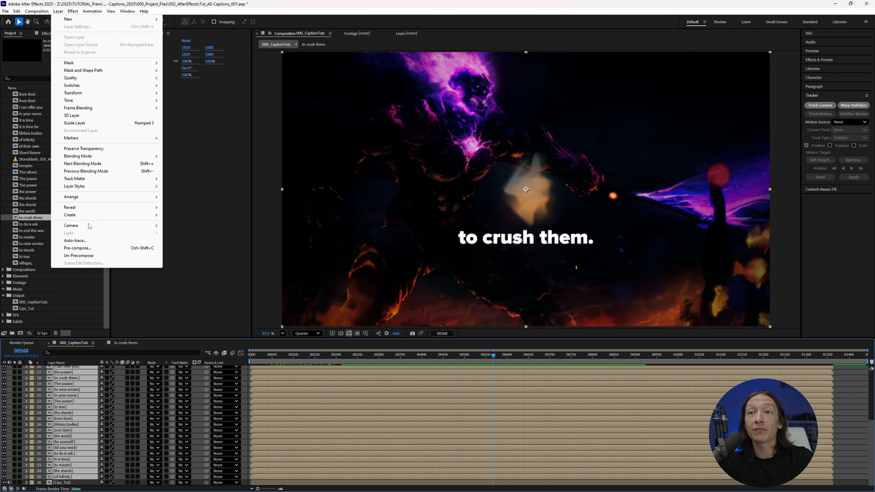
left_click(88, 256)
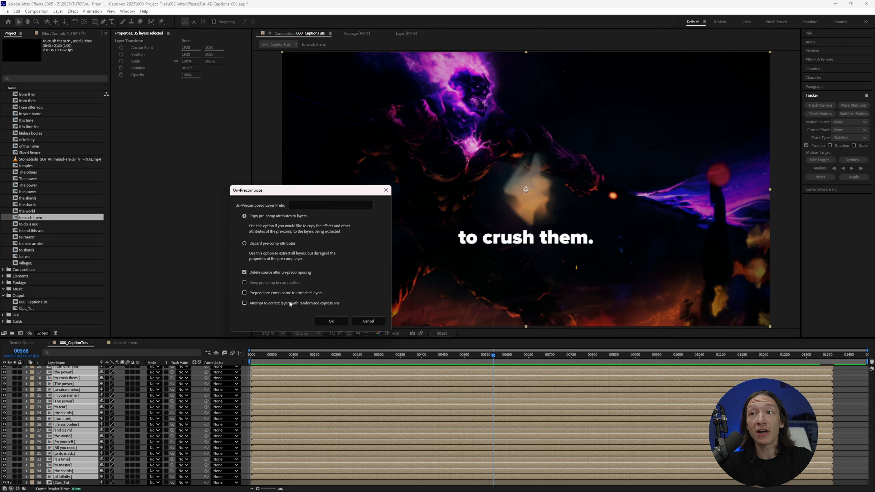
left_click(337, 321)
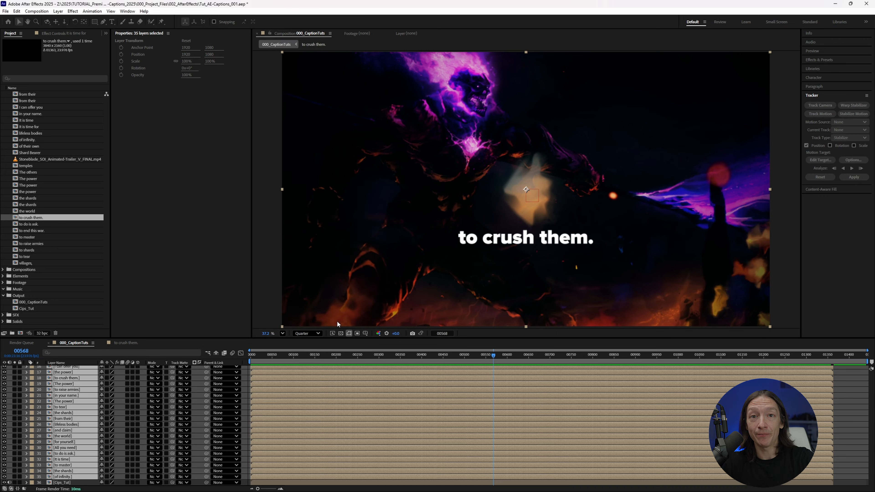
Pre-compose all extracted text layers in 000_CaptionTuts as "Tut_Captions", moving all attributes and adjusting the duration to the selected layers' time span
scroll(47, 374, "up", 5)
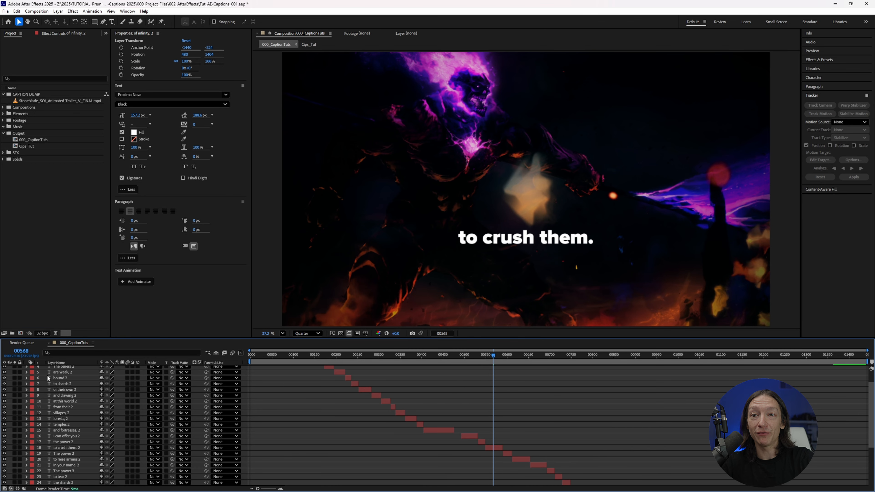
left_click(64, 371)
scroll(68, 396, "down", 5)
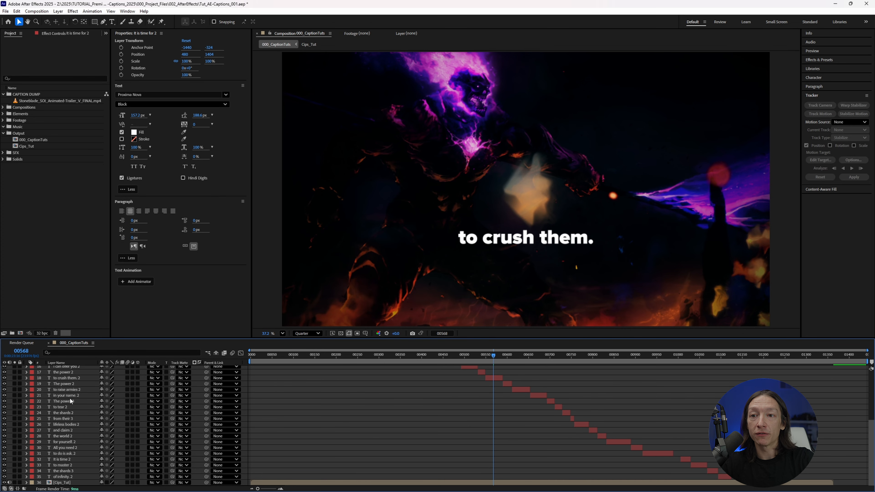
left_click(69, 477)
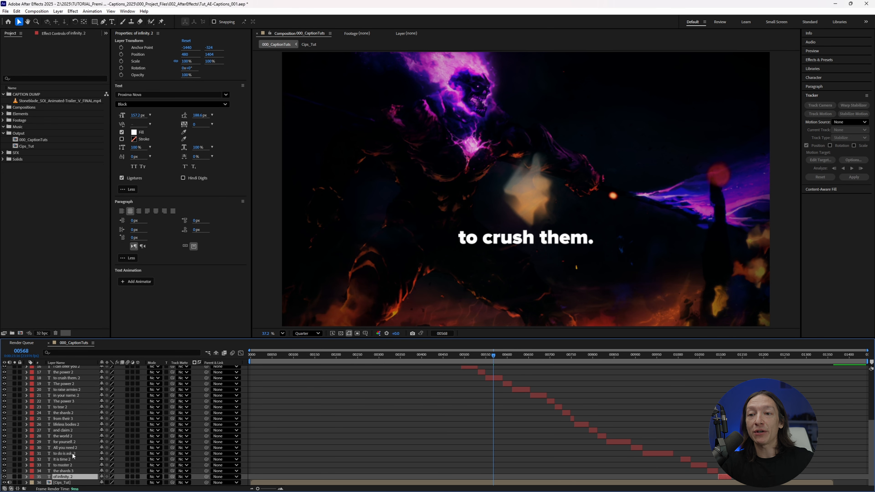
scroll(78, 431, "up", 3)
scroll(77, 413, "down", 3)
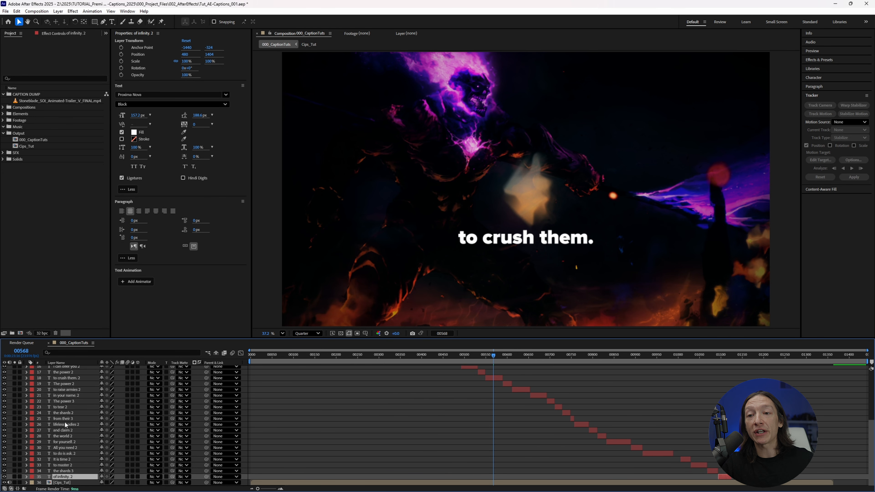
scroll(67, 375, "up", 5)
left_click(64, 369, "shift")
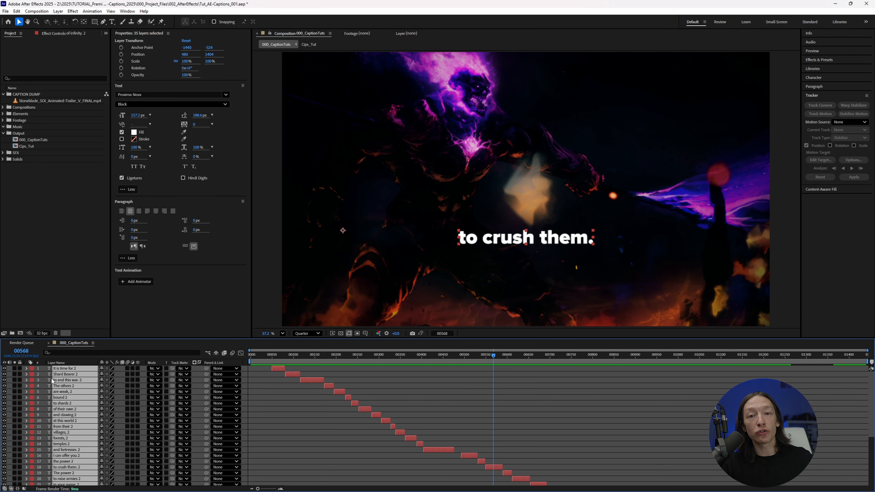
key("ctrl+shift+c")
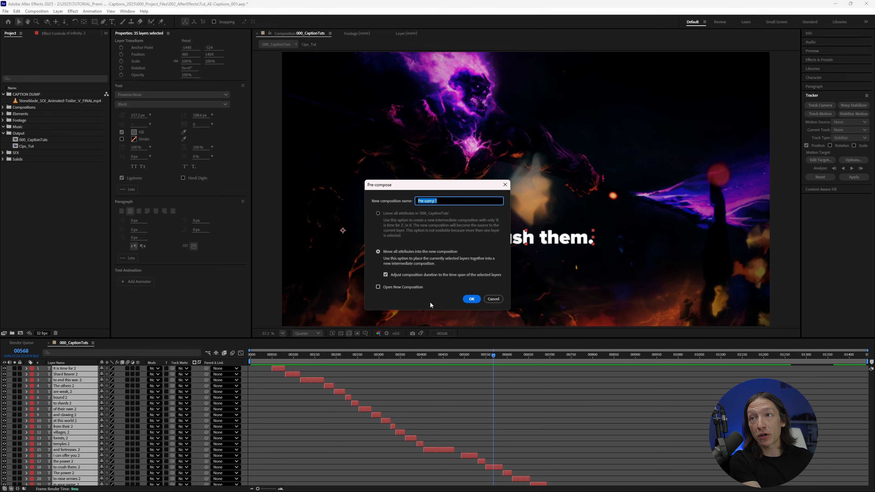
type("Tut_Captio")
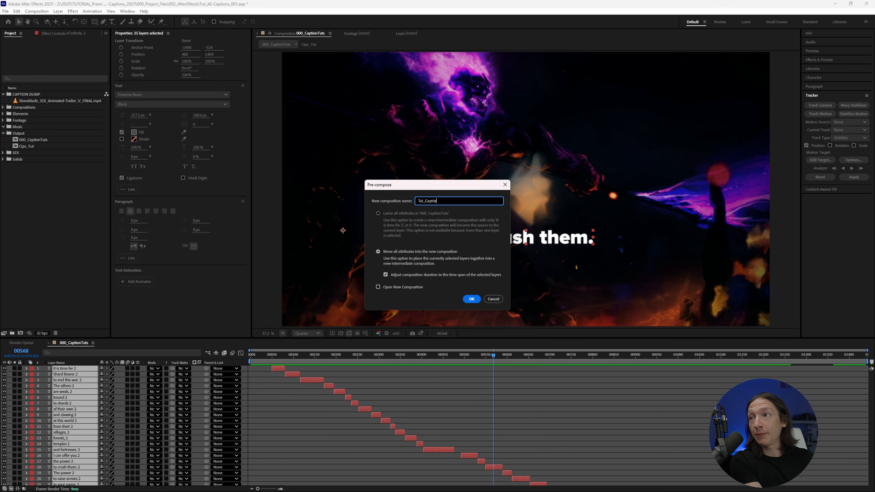
type("ns")
key("Return")
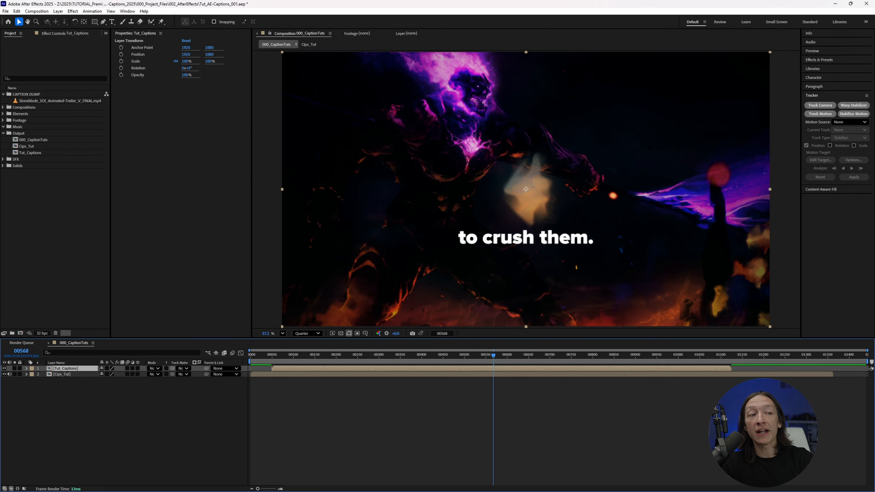
Switch to Premiere Pro, scrub the sequence to frame 156, and compare its caption with After Effects' 000_CaptionTuts at frame 127
key("alt+Tab")
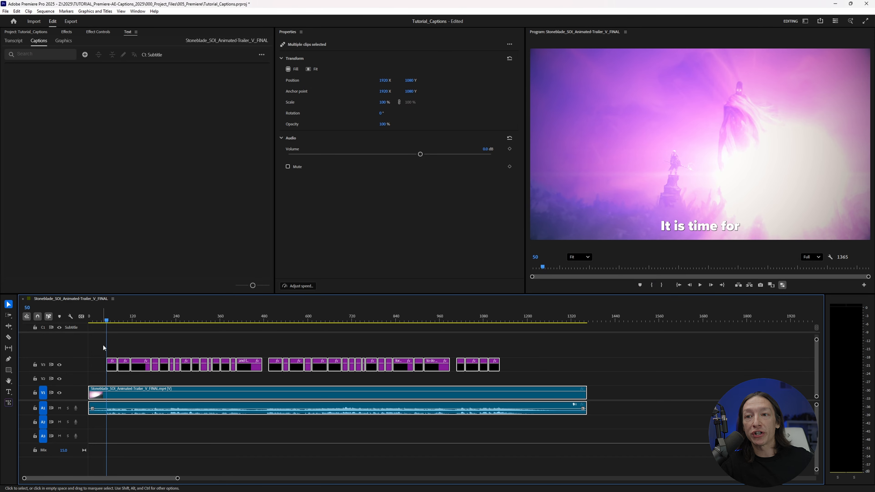
left_click_drag(107, 322, 145, 322)
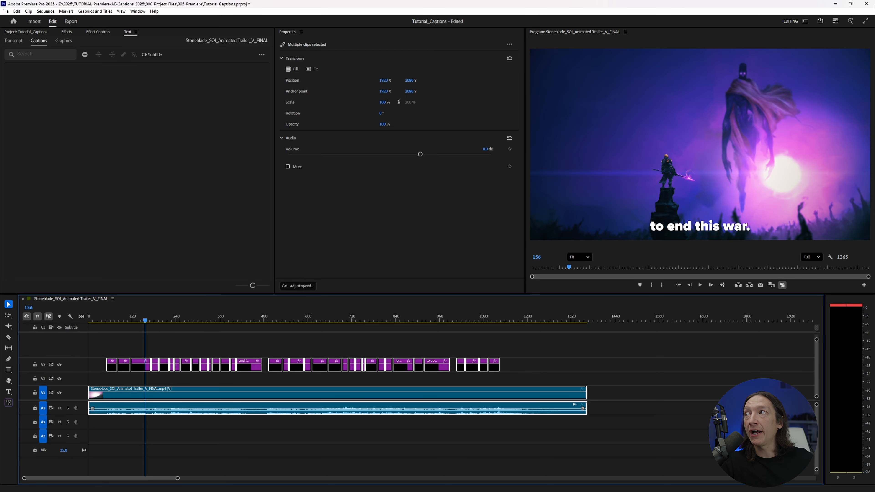
key("alt+Tab")
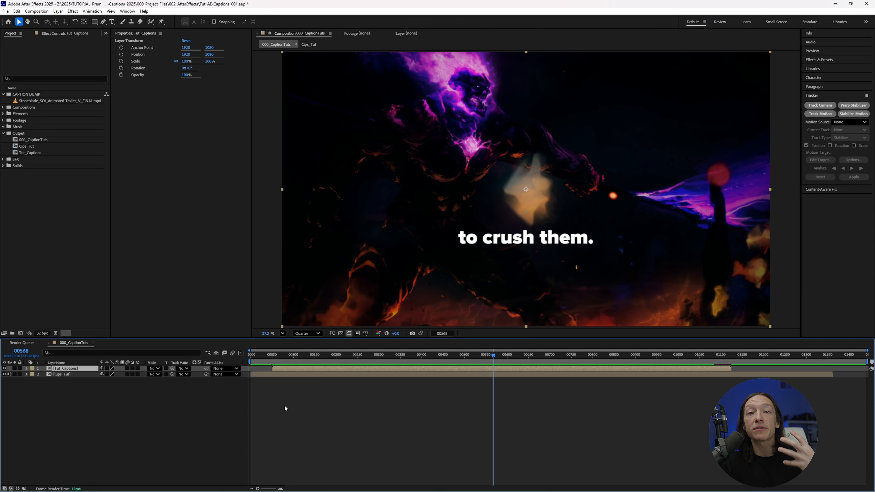
left_click(285, 405)
left_click(274, 375)
left_click(302, 356)
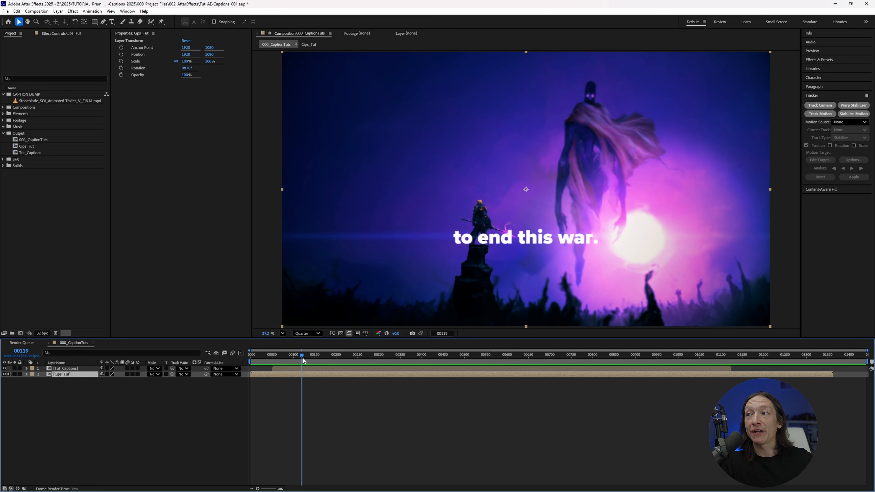
left_click_drag(302, 357, 305, 359)
Try a Bevel Alpha effect on the Tut_Captions layer with edge thickness 2.40, light angle -36° and light intensity 0.97
left_click(277, 368)
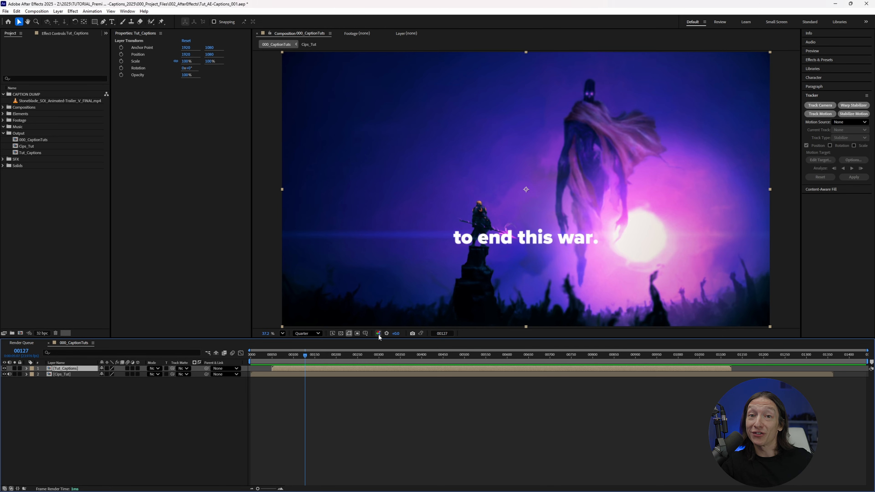
key("ctrl+space")
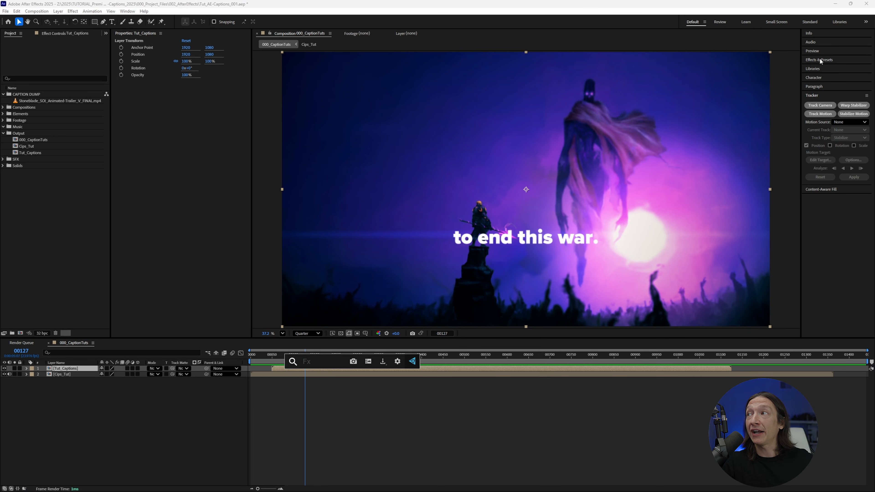
left_click(820, 60)
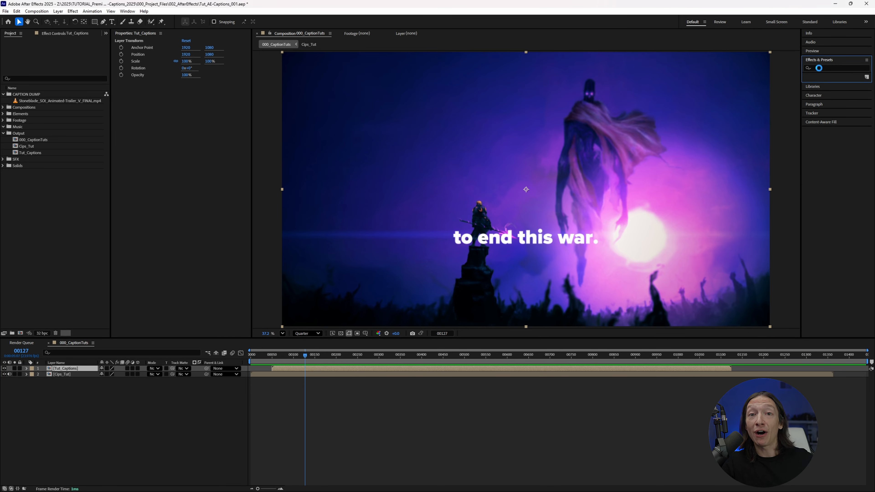
left_click(818, 68)
type("bevel")
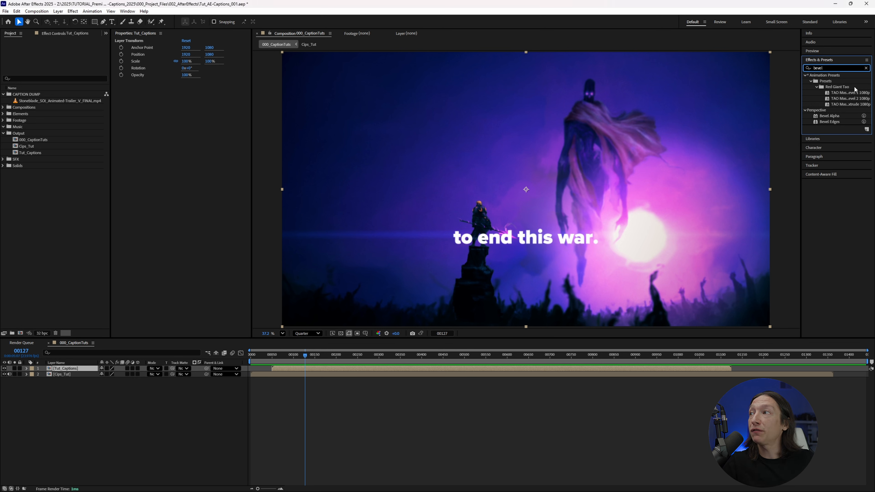
left_click_drag(834, 117, 408, 369)
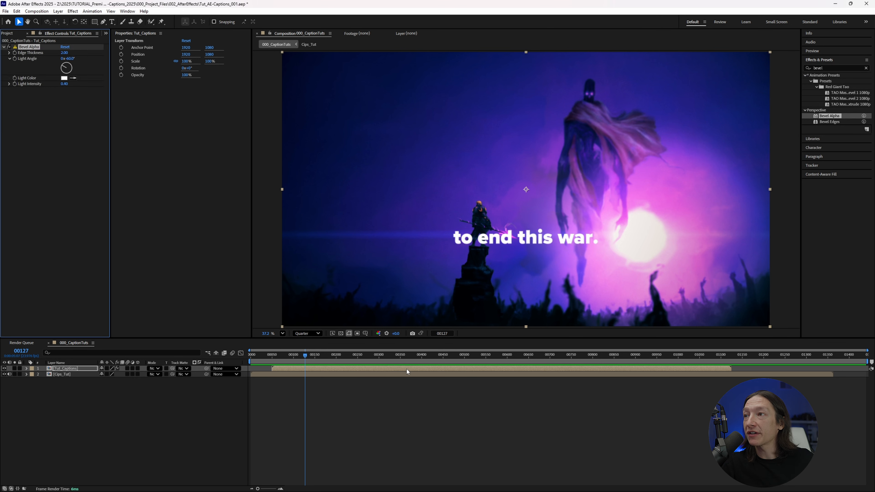
key("ctrl+z")
left_click_drag(829, 116, 365, 371)
left_click_drag(66, 55, 74, 55)
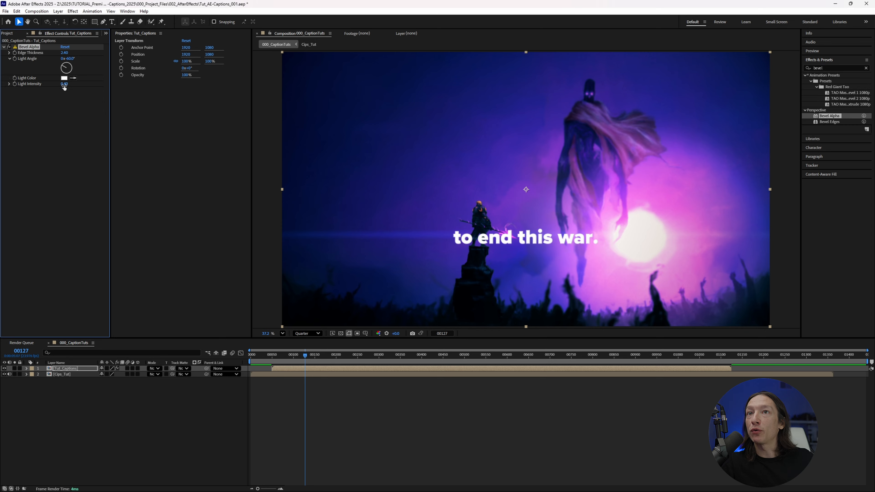
left_click_drag(64, 84, 92, 72)
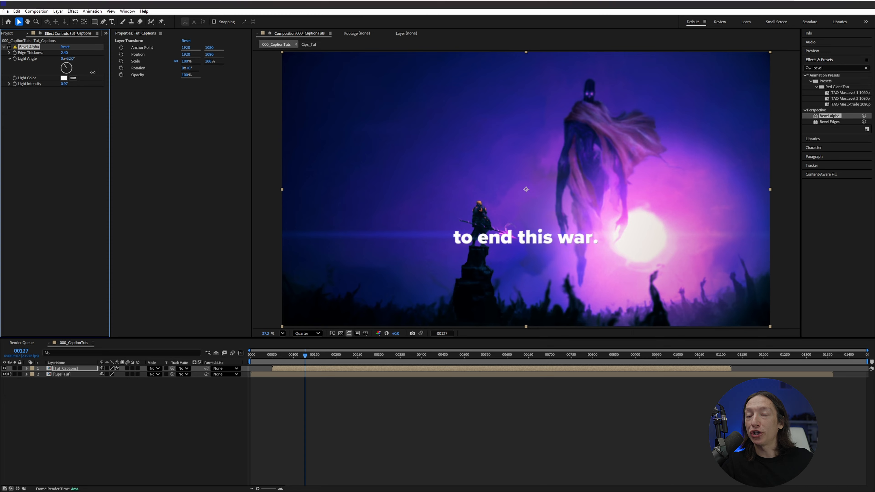
Examine how the bevel on the Tut_Captions layer relates to the individual text layers inside that composition
left_click(299, 368)
double_click(298, 368)
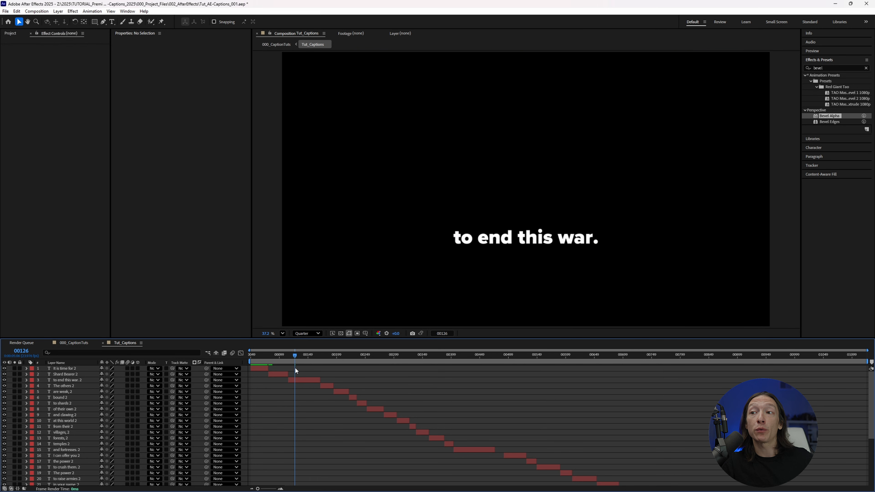
left_click(300, 380)
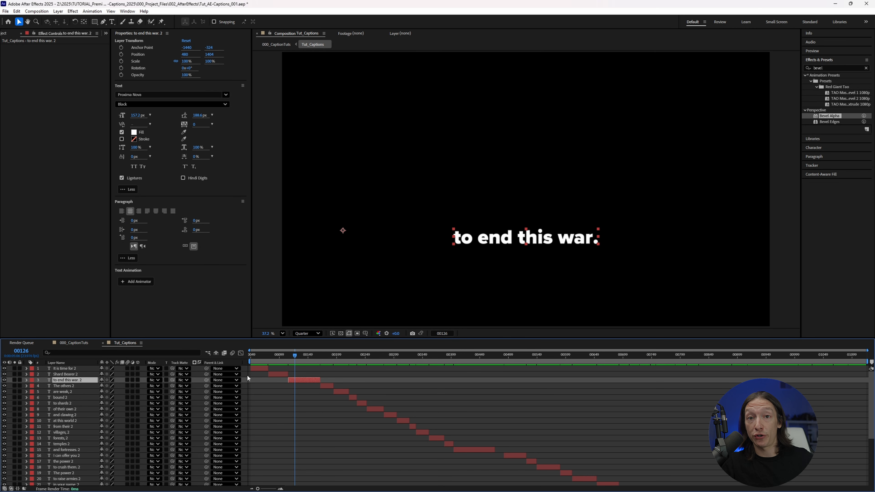
left_click(283, 45)
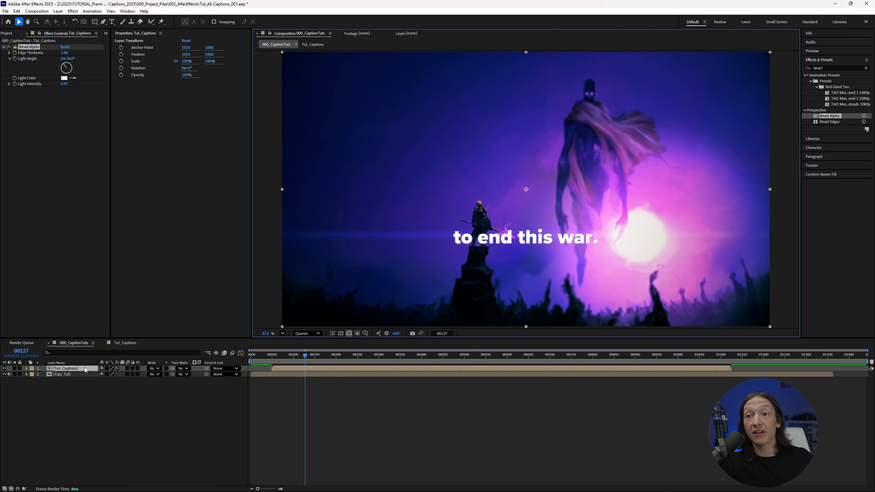
left_click(85, 369)
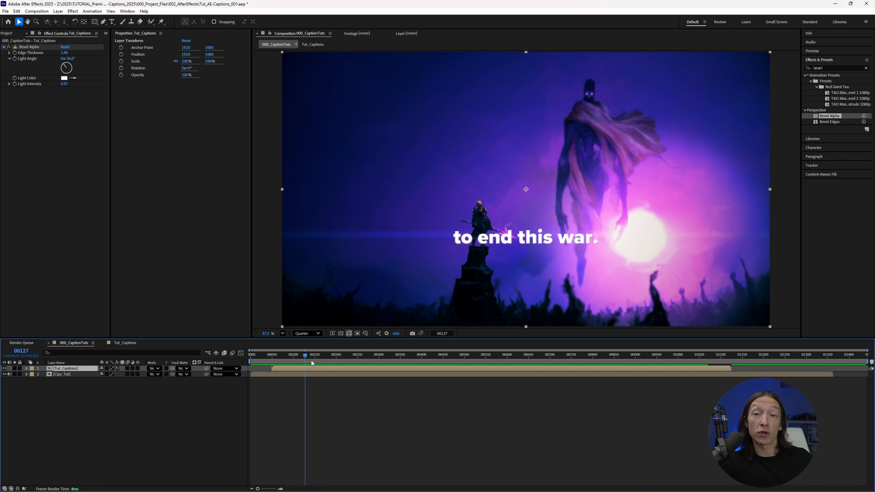
double_click(308, 368)
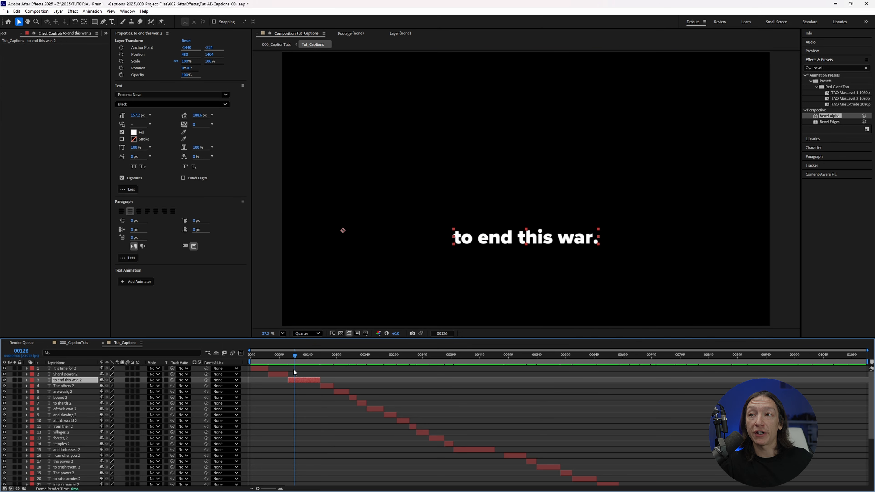
Return to 000_CaptionTuts and delete the Bevel Alpha effect from the Tut_Captions layer
left_click(276, 44)
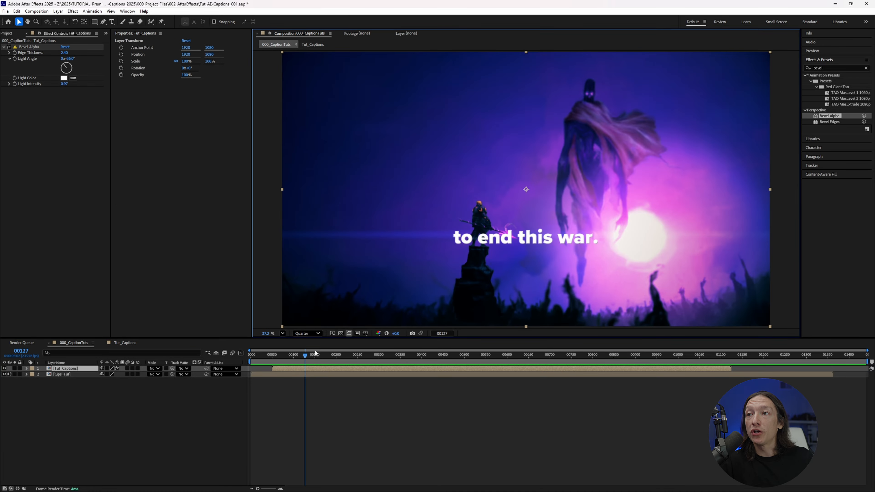
left_click(29, 47)
key("Delete")
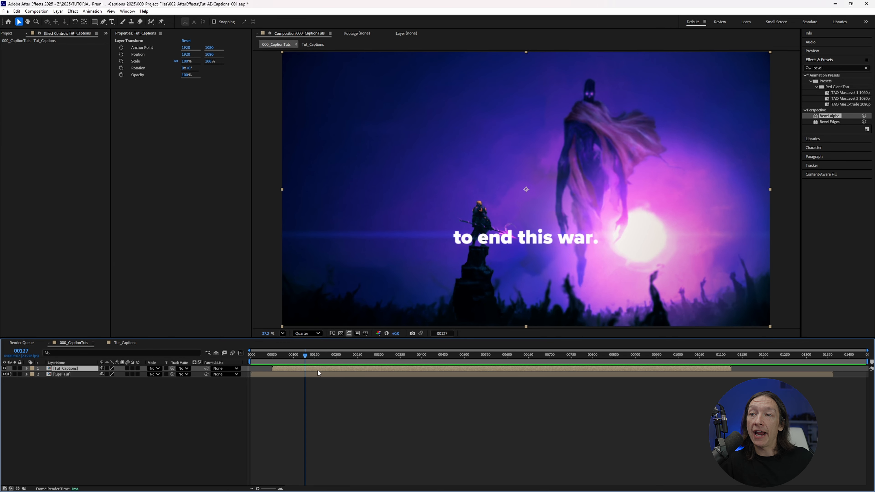
Open the Tut_Captions composition, select all its text layers and center their anchor points in the layer content
double_click(318, 371)
left_click(256, 369)
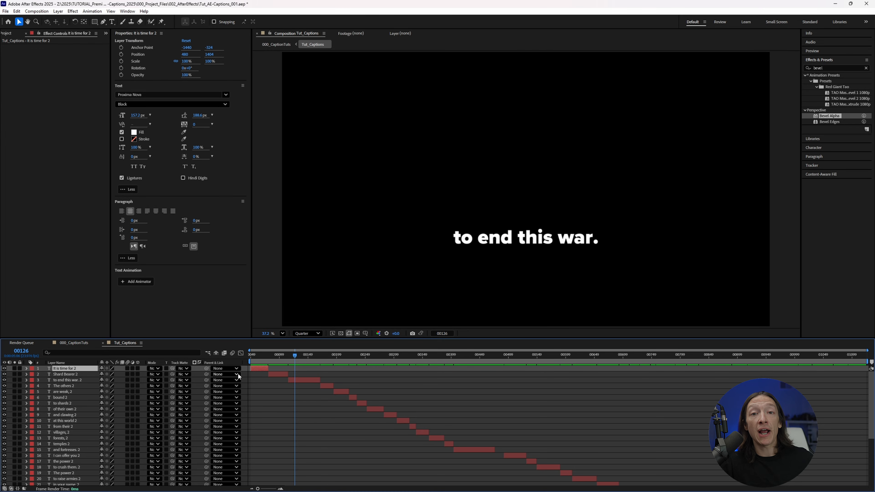
left_click_drag(279, 361, 182, 362)
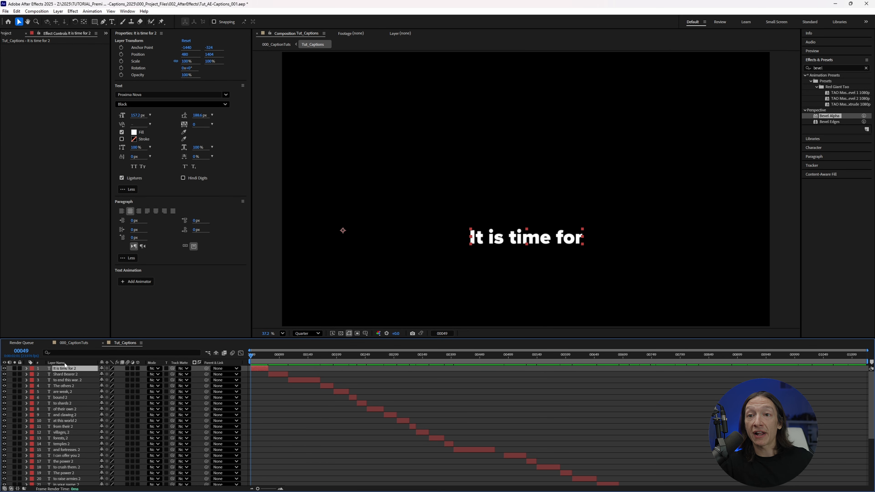
scroll(275, 360, "up", 4)
left_click_drag(328, 487, 290, 487)
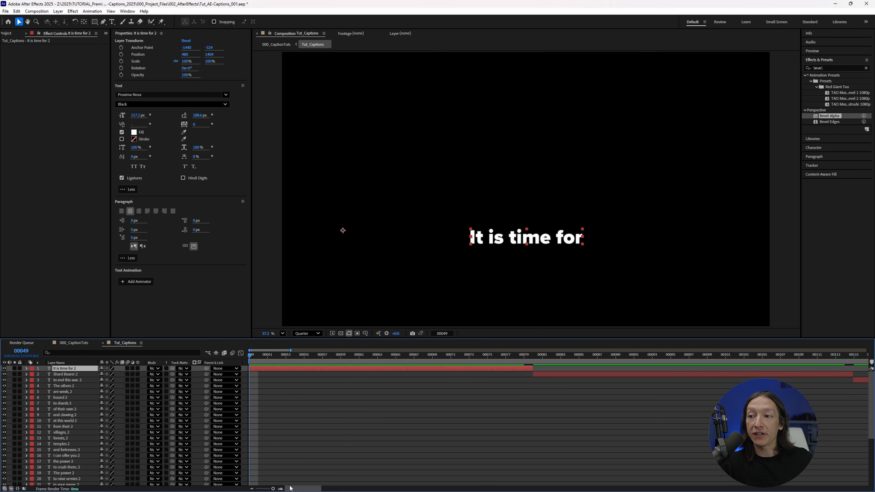
scroll(336, 414, "down", 5)
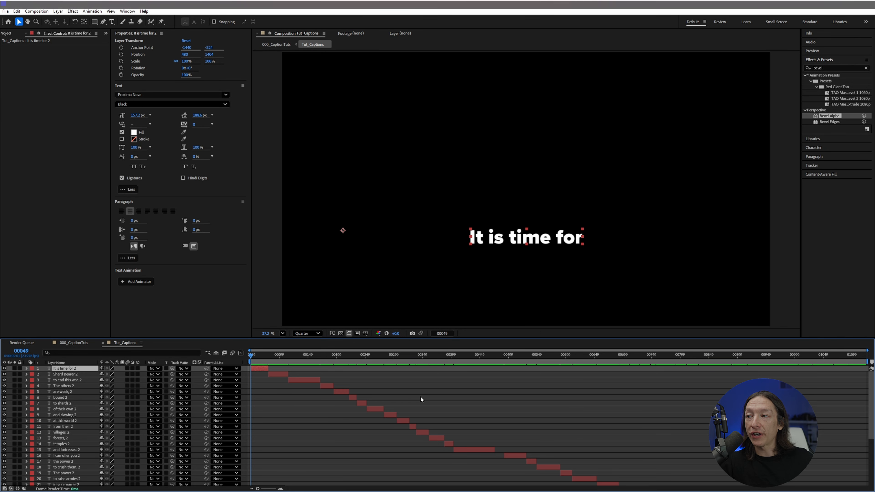
scroll(428, 396, "down", 5)
key("ctrl+a")
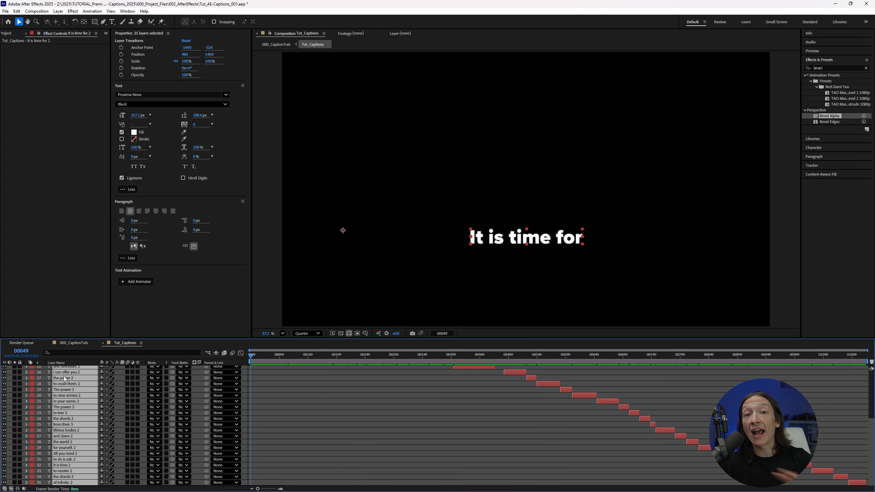
right_click(73, 406)
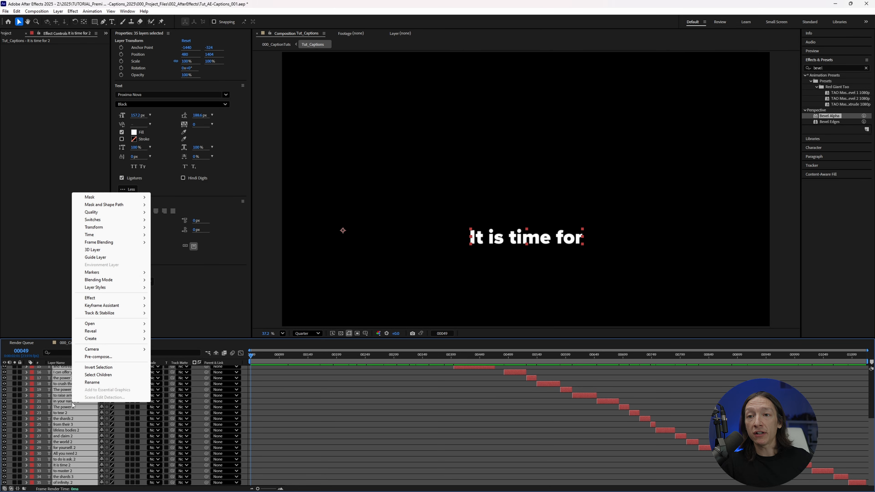
mouse_move(101, 229)
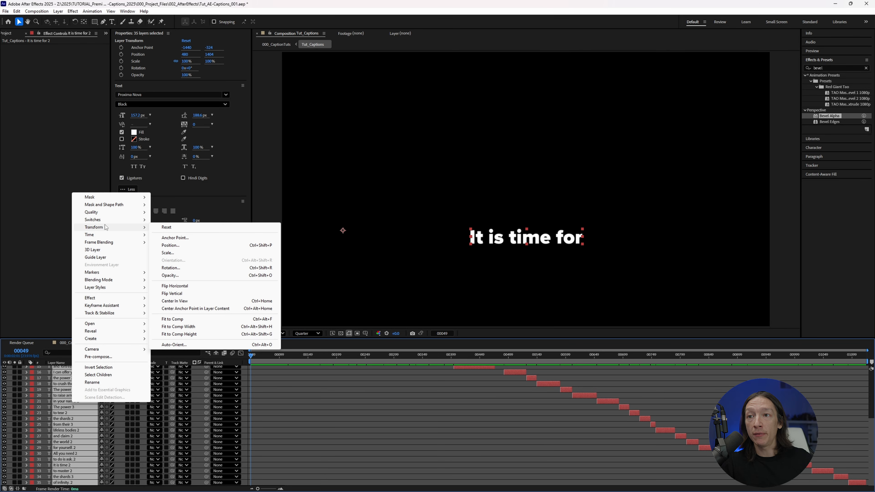
left_click(203, 309)
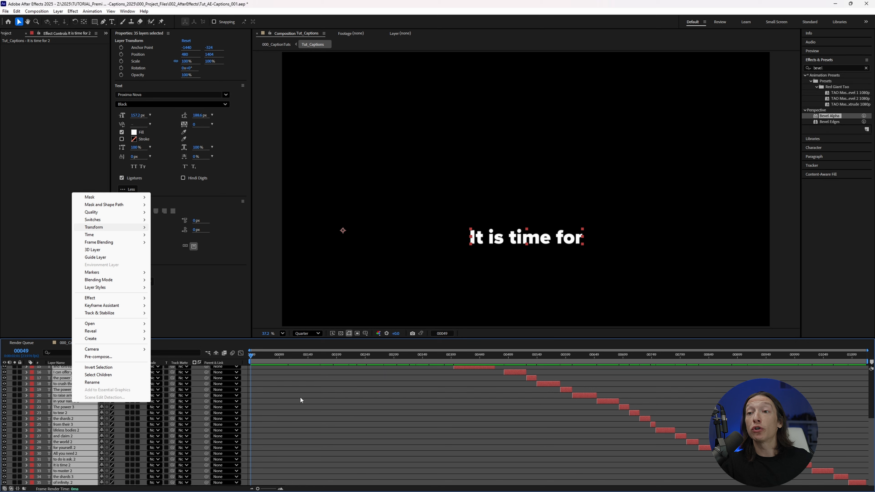
Move all caption layers together slightly down and to the right at frame 166, and check the placement in 000_CaptionTuts
left_click(272, 359)
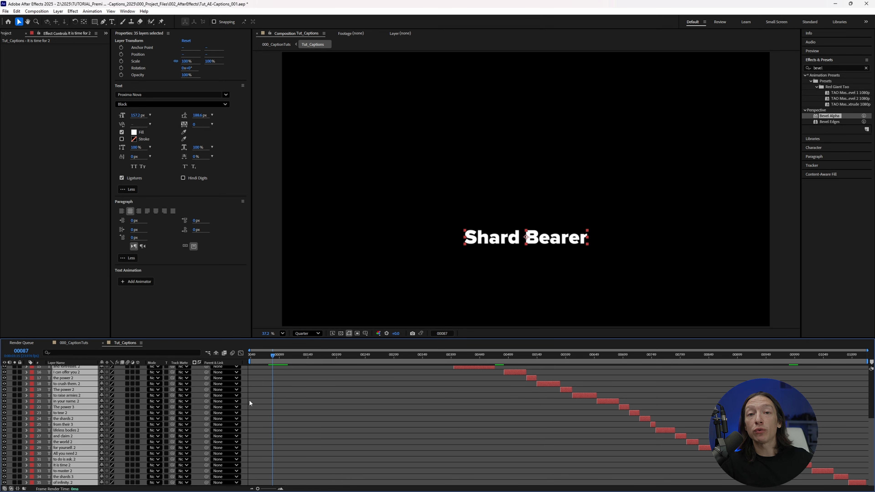
scroll(334, 420, "up", 5)
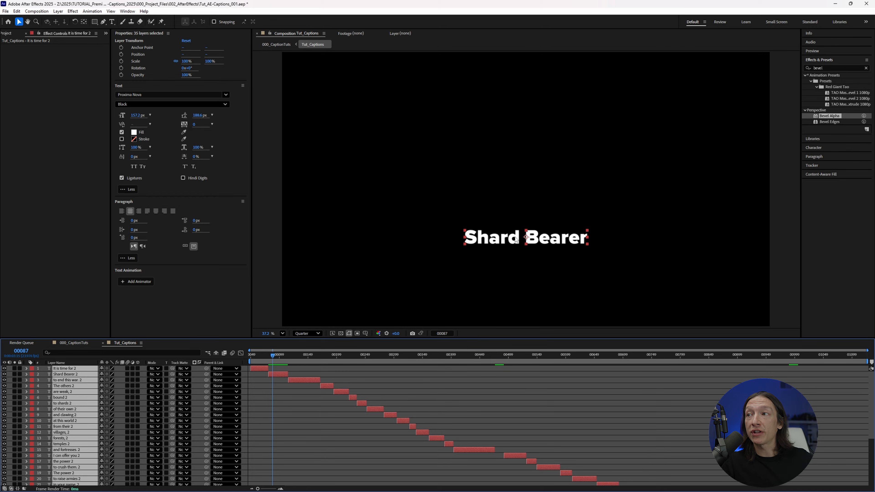
left_click_drag(285, 355, 317, 362)
left_click_drag(533, 250, 669, 183)
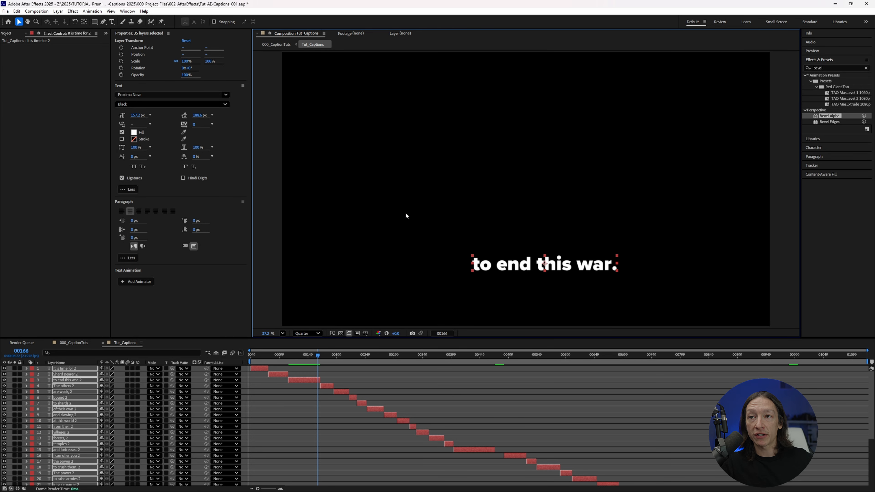
left_click(276, 44)
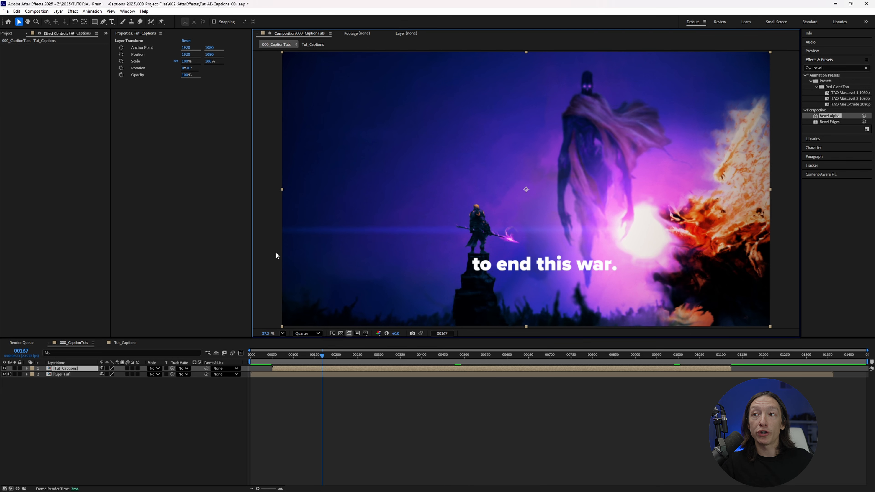
Change the font of all text layers in Tut_Captions to Adobe Garamond Pro Regular and view the captions in 000_CaptionTuts
left_click(310, 45)
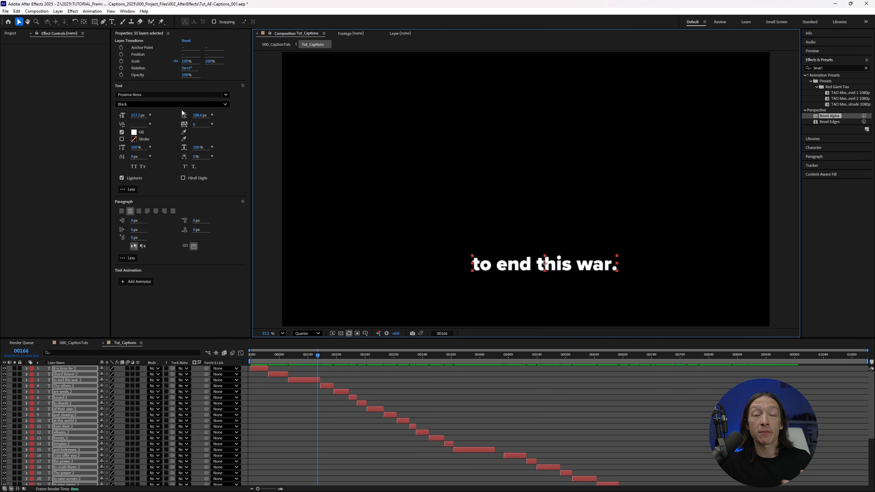
left_click(225, 94)
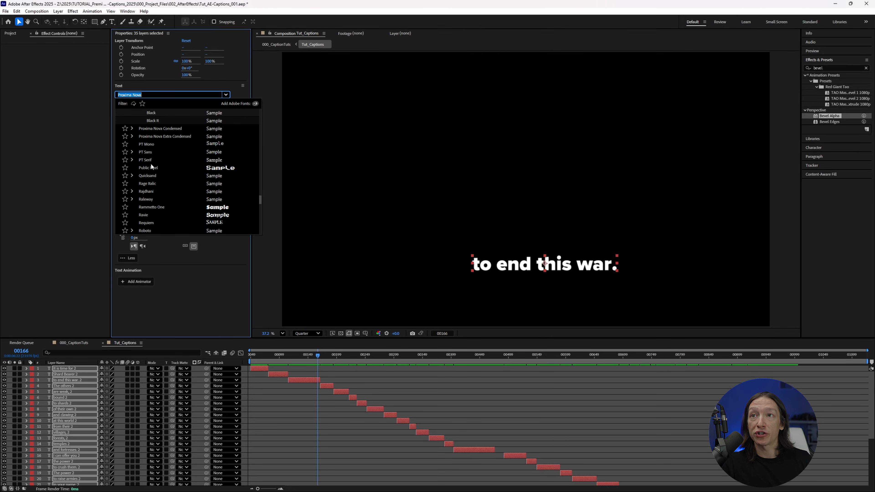
left_click(57, 368)
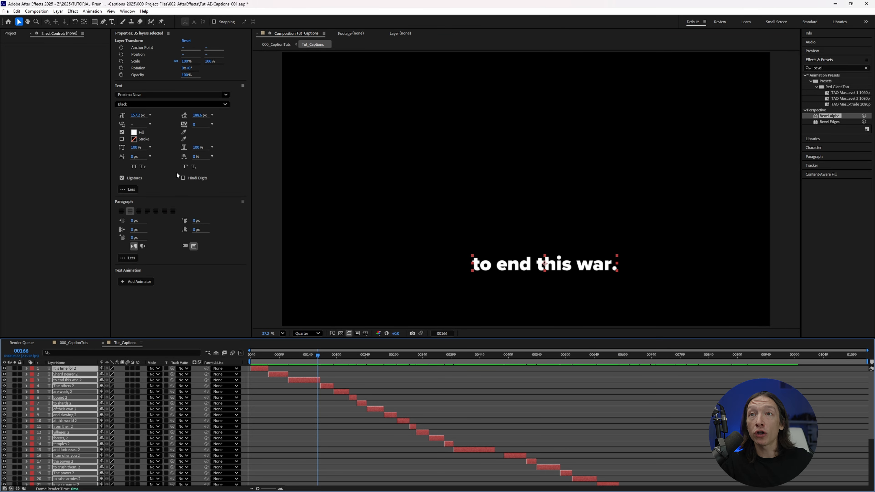
left_click(226, 94)
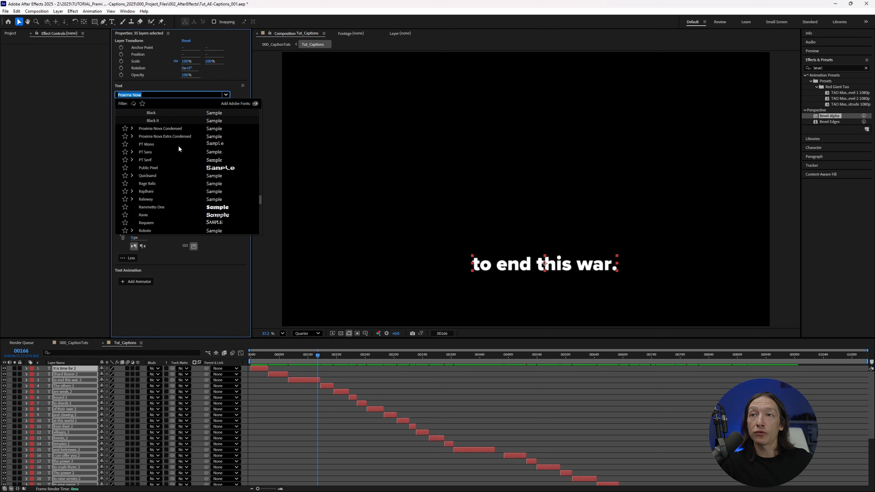
type("mo")
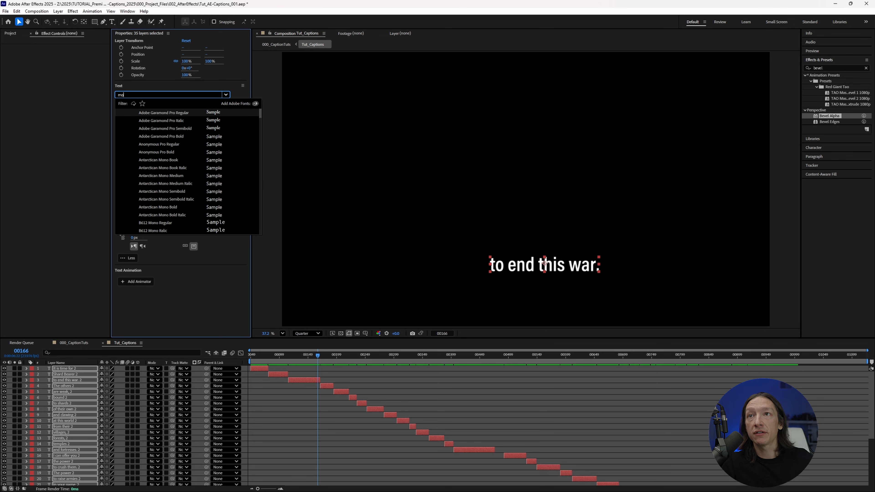
key("Return")
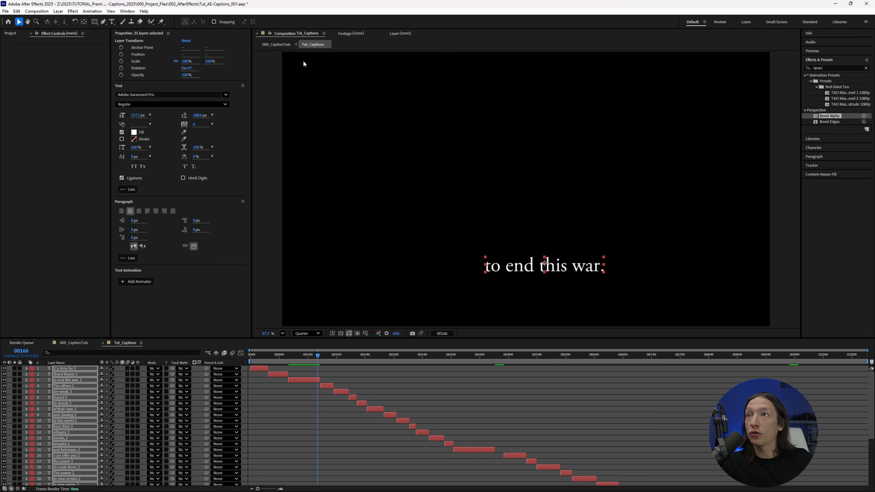
left_click(282, 46)
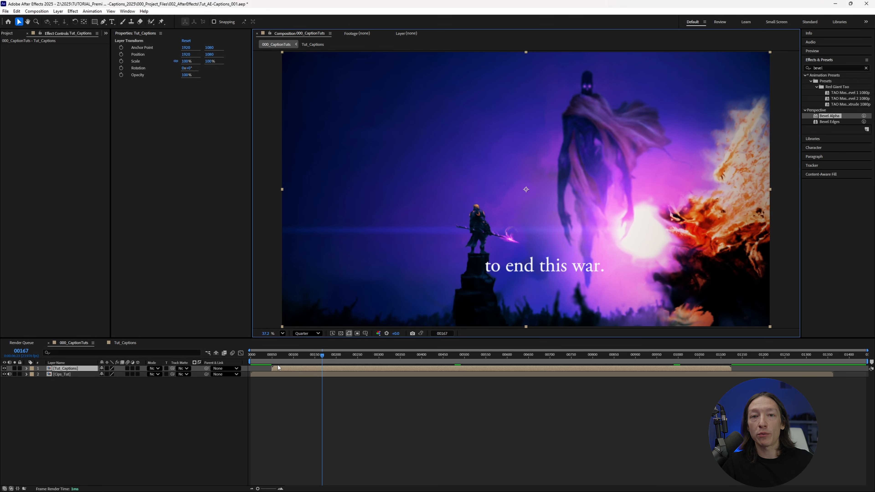
At frame 78 of 000_CaptionTuts, add a Gradient Overlay layer style to the Tut_Captions layer and expand its settings
left_click(285, 363)
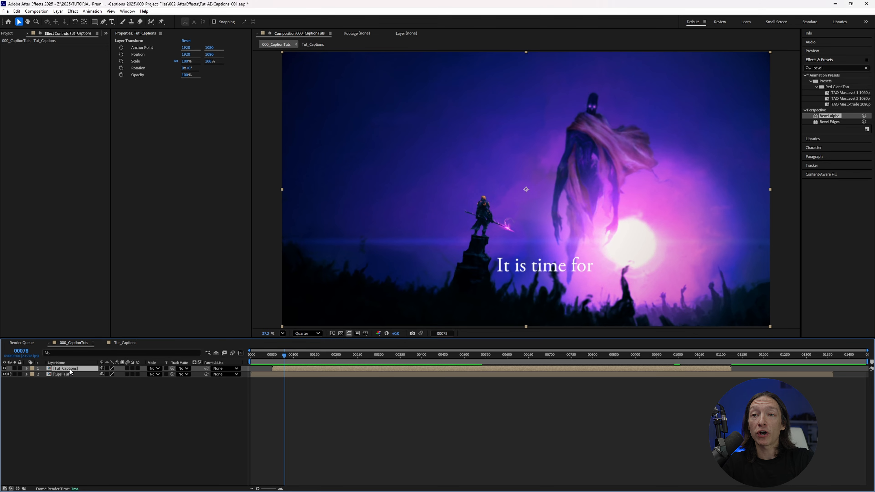
right_click(286, 370)
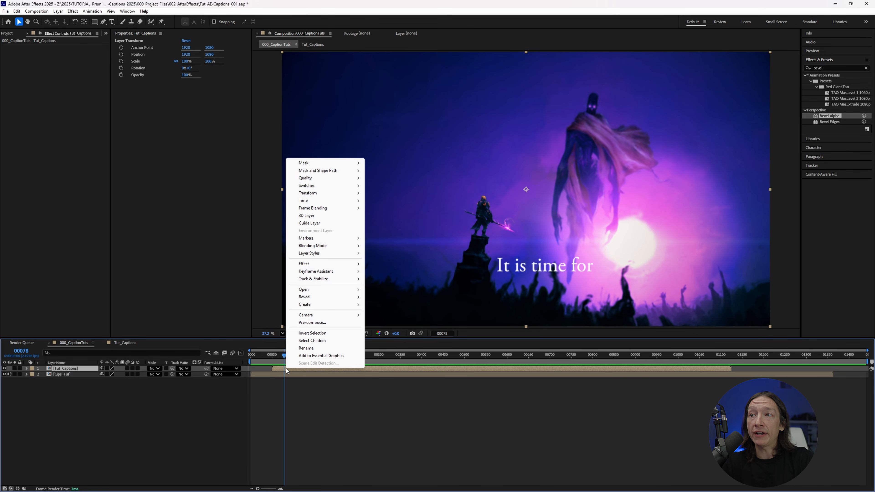
mouse_move(315, 253)
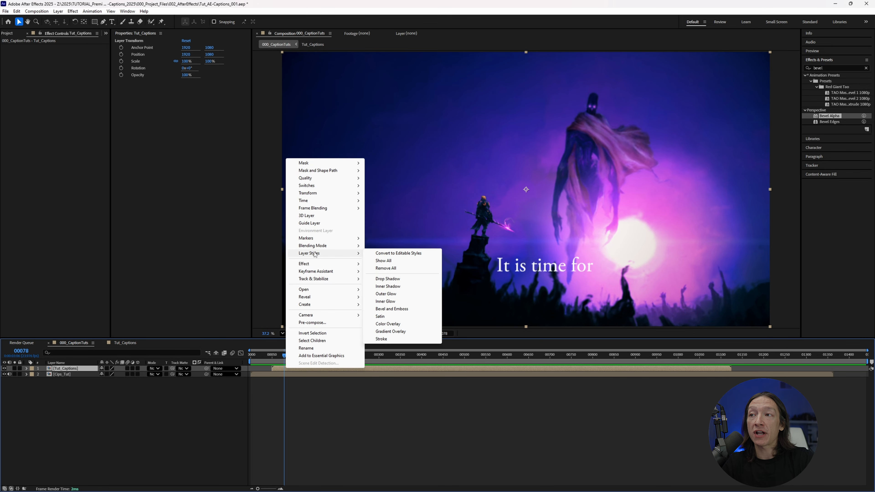
left_click(385, 332)
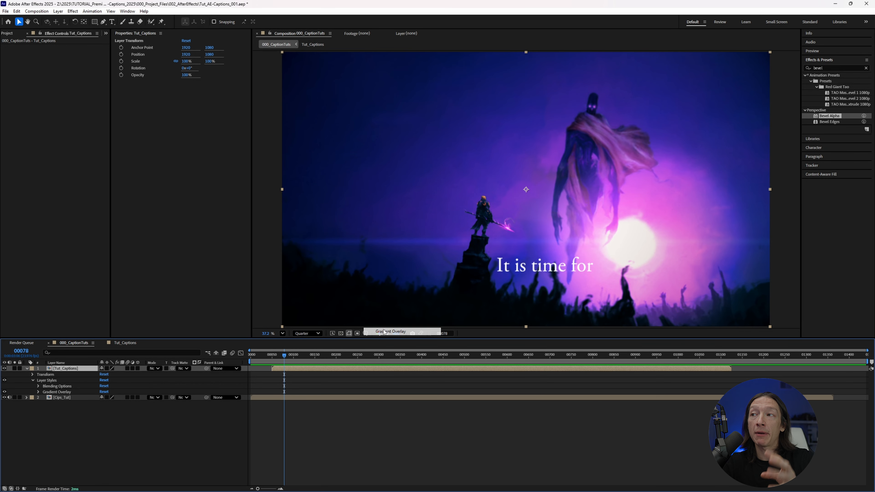
left_click(38, 391)
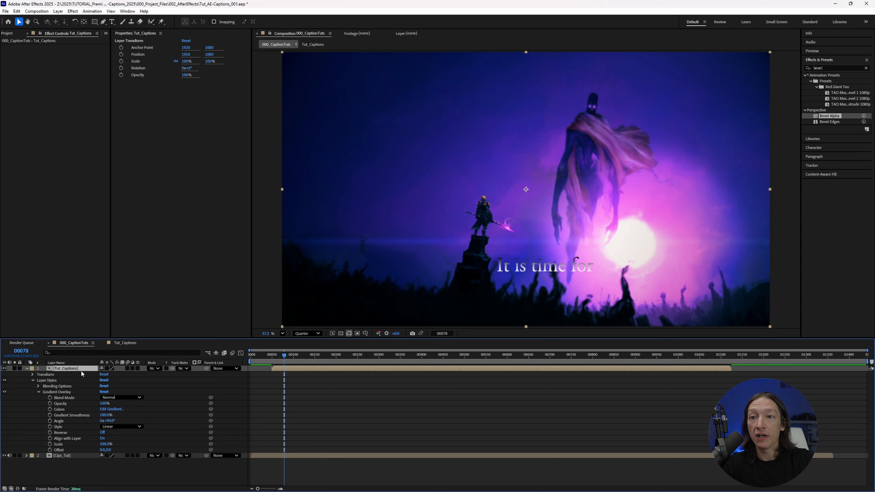
Edit the overlay's gradient to run from light grey E2E2E2 at 0% to near-white F6F6F6 at 100%
left_click(111, 409)
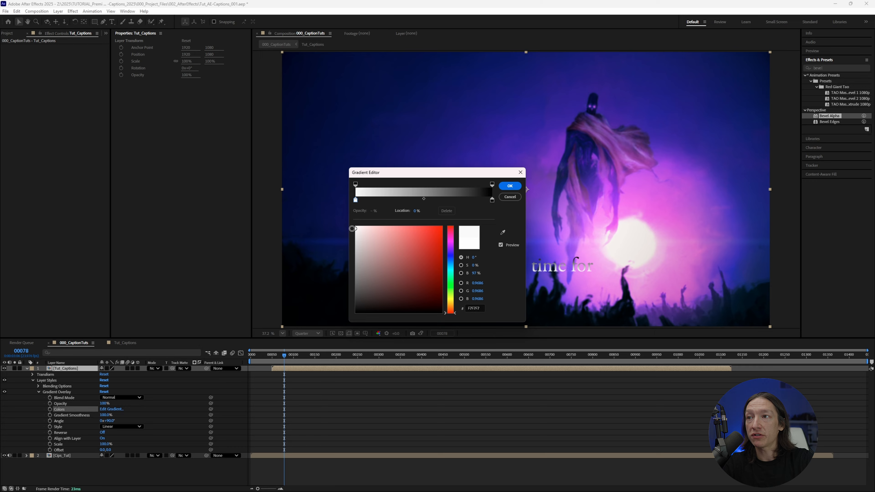
left_click(492, 200)
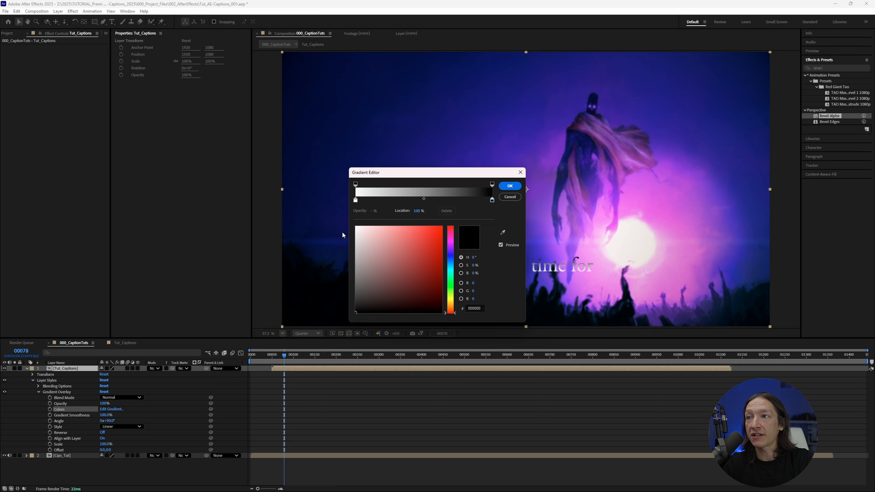
left_click_drag(357, 233, 355, 236)
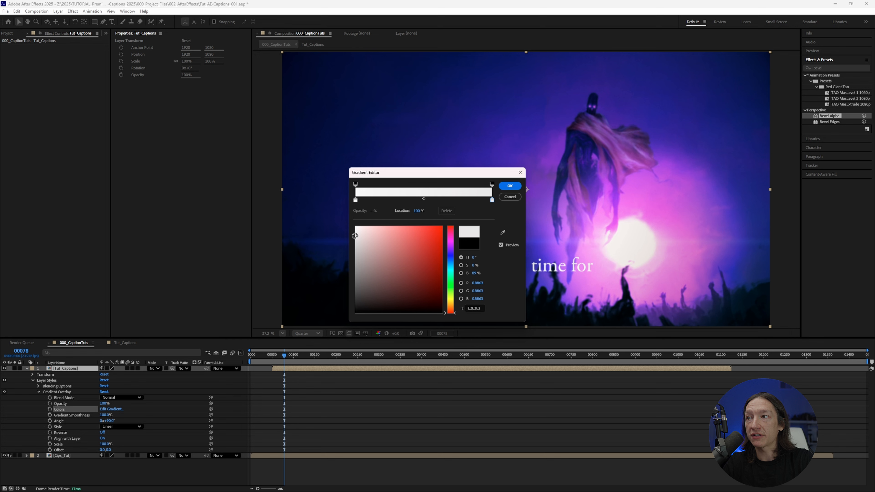
left_click_drag(359, 202, 395, 204)
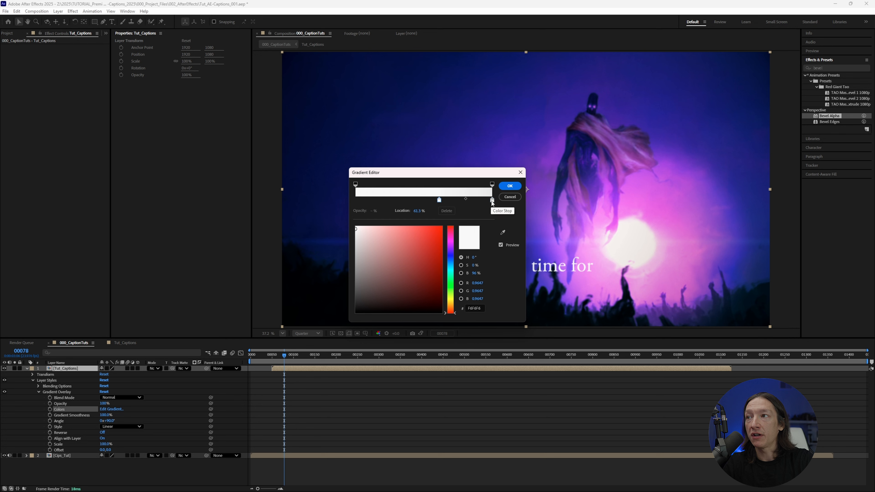
left_click_drag(491, 201, 342, 203)
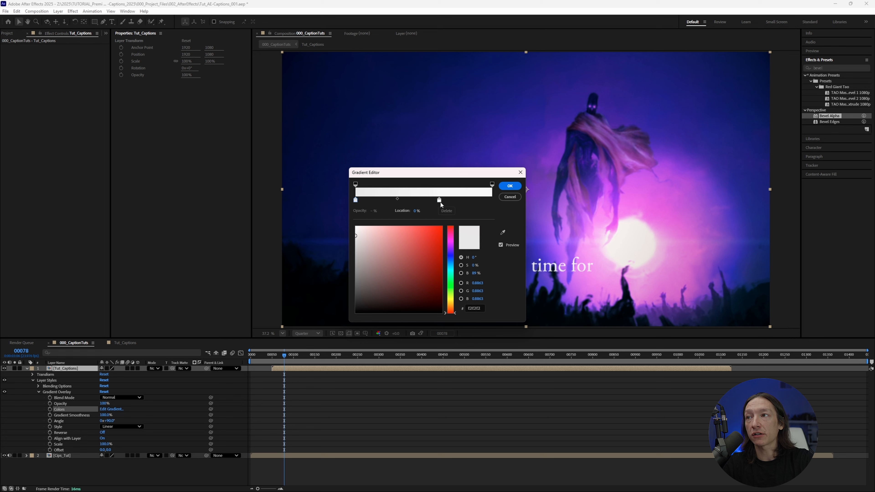
left_click_drag(440, 202, 502, 203)
left_click_drag(439, 178, 238, 178)
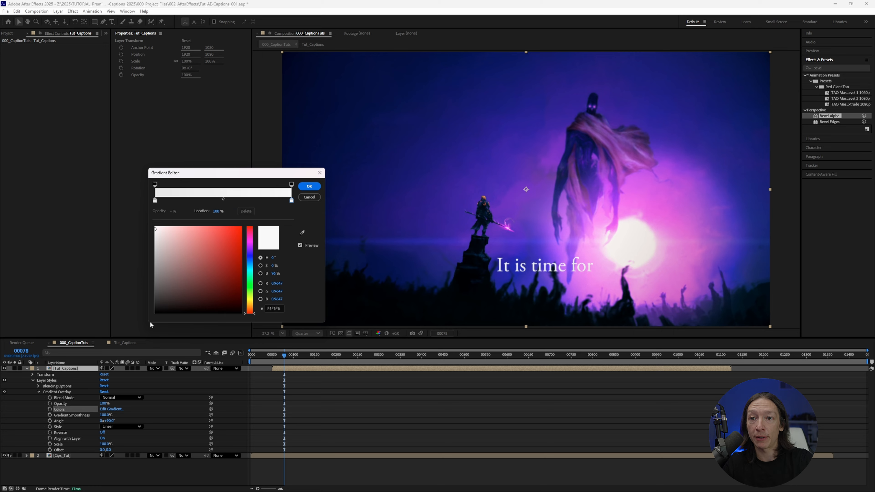
key("Return")
Add a Drop Shadow layer style to the Tut_Captions layer and raise the shadow's opacity
right_click(66, 368)
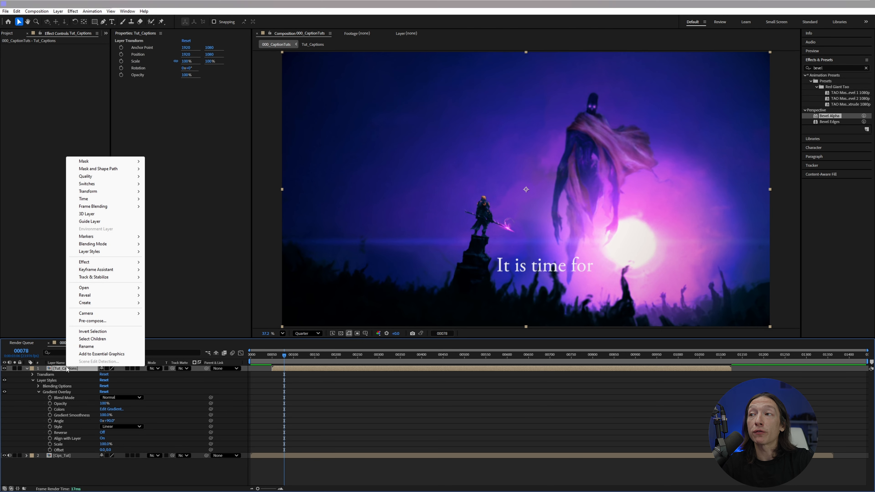
mouse_move(136, 252)
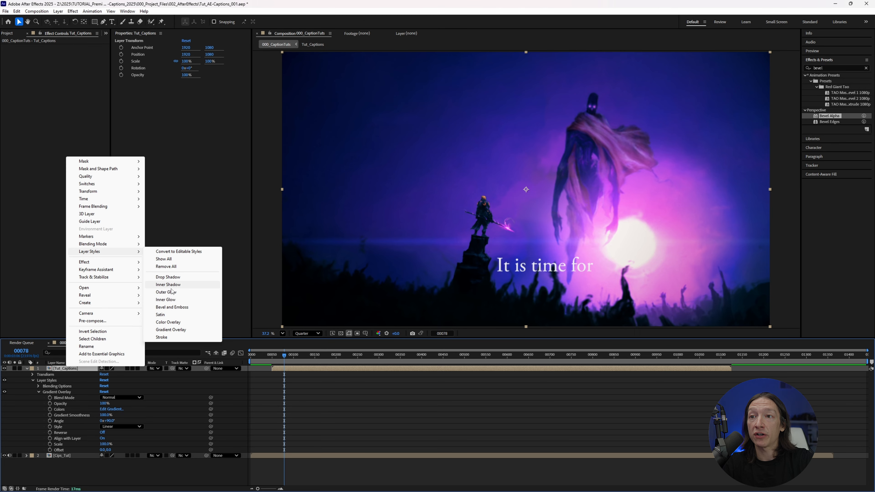
left_click(167, 277)
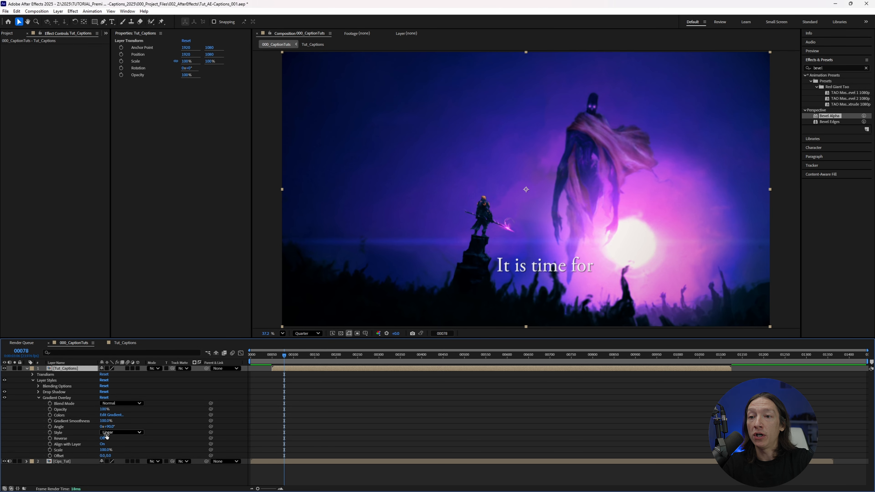
left_click(39, 392)
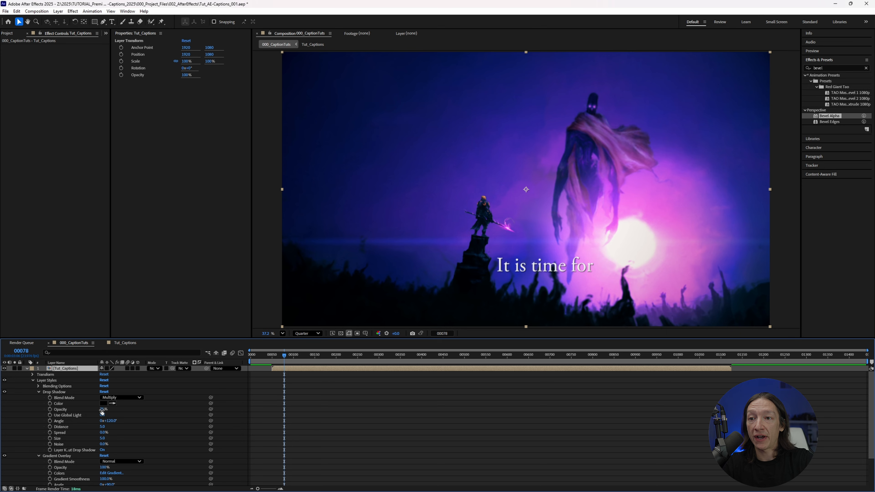
left_click_drag(102, 411, 111, 409)
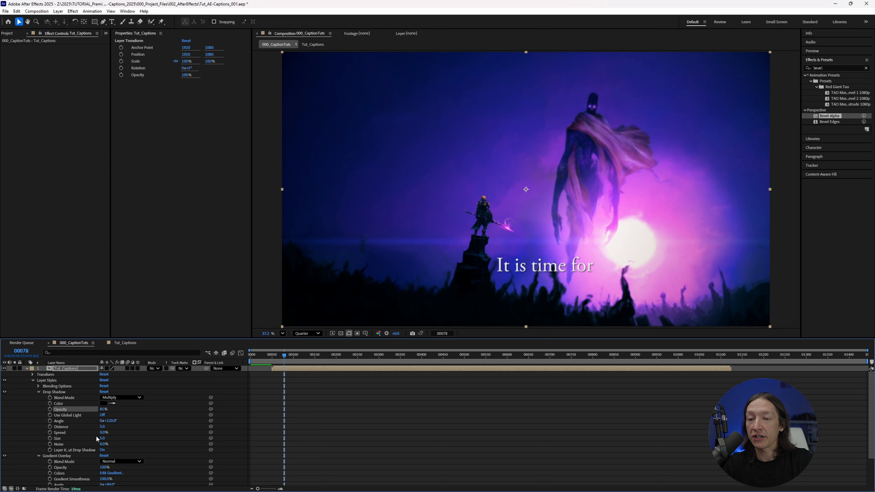
Set the Drop Shadow's size to 19 and distance to 6, and view the caption at frame 103
left_click_drag(103, 438, 103, 427)
mouse_move(291, 360)
left_mouse_down()
mouse_move(317, 362)
mouse_move(295, 362)
left_mouse_up()
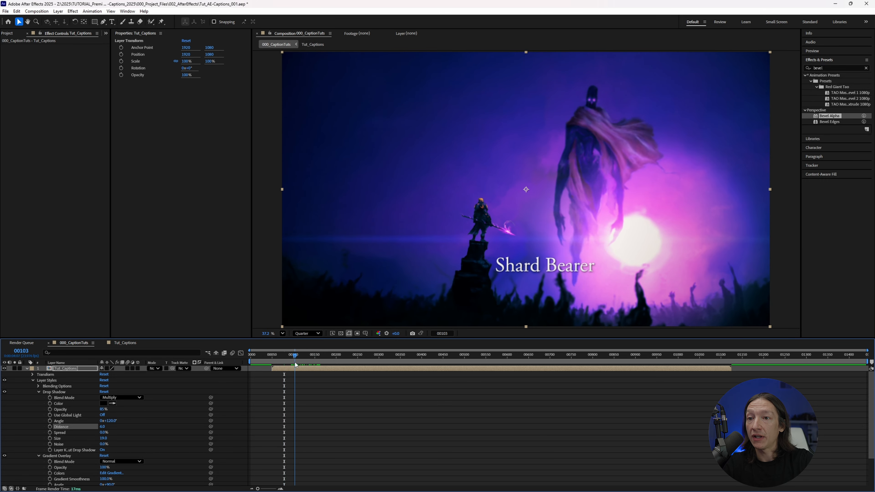
Add a Stroke layer style to the Tut_Captions layer and expand its settings
right_click(72, 370)
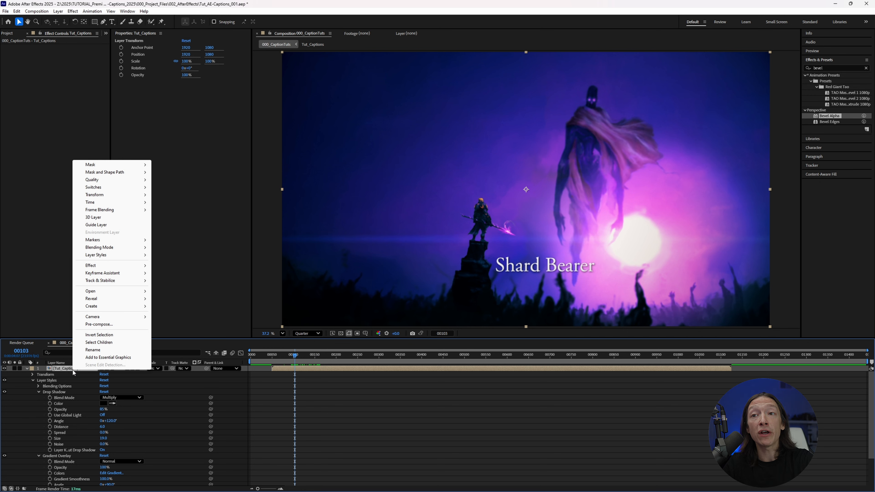
mouse_move(111, 257)
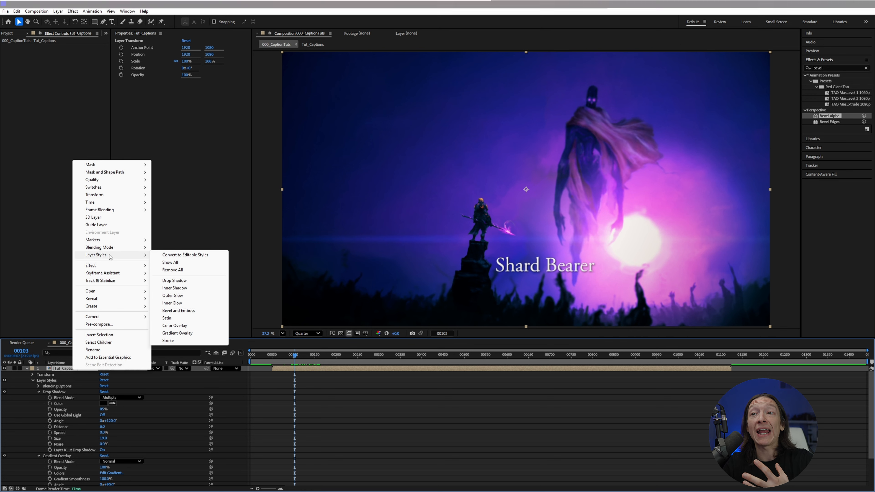
left_click(168, 341)
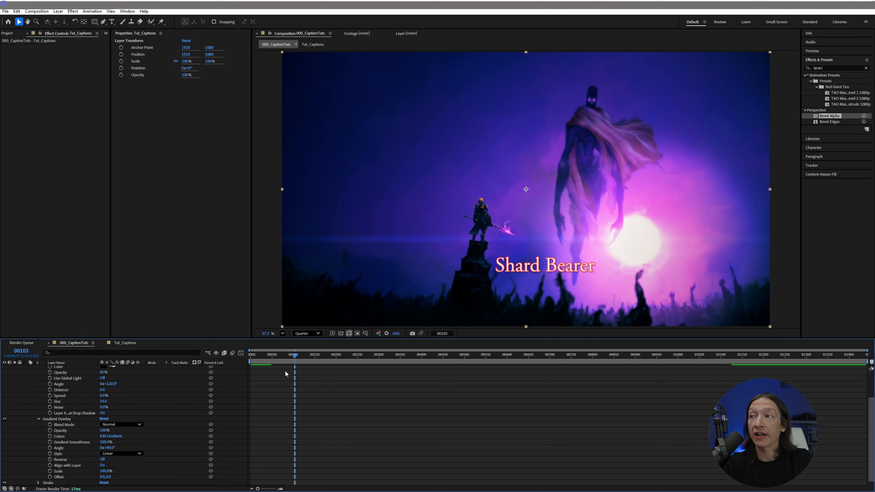
left_click(38, 477)
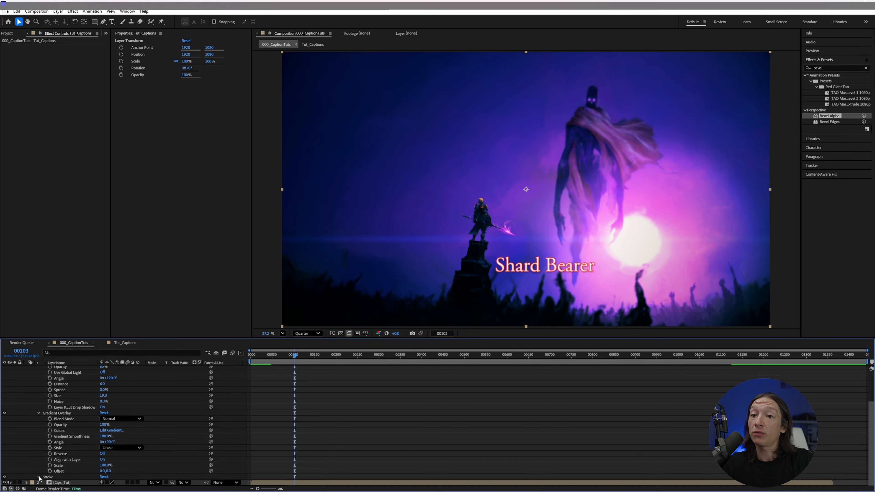
scroll(68, 469, "down", 2)
Recolour the stroke by sampling a dark blue from the footage and darkening it to 030616
left_click(112, 465)
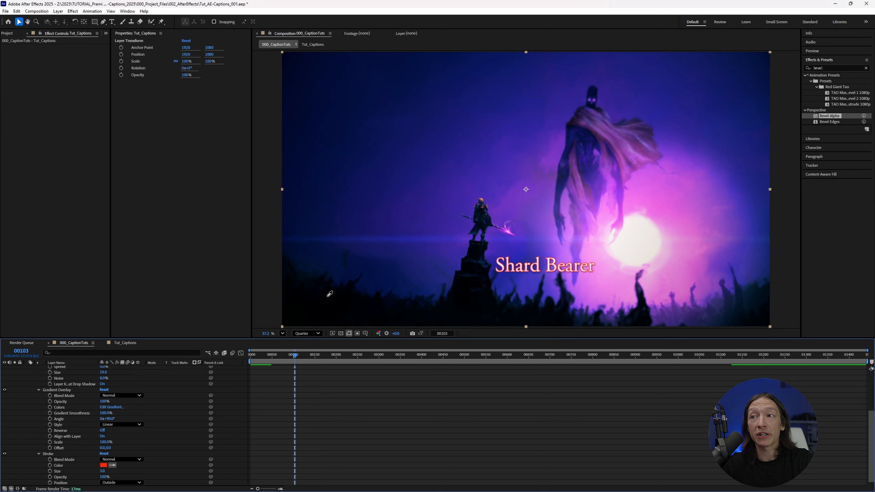
left_click(327, 287)
scroll(94, 448, "down", 1)
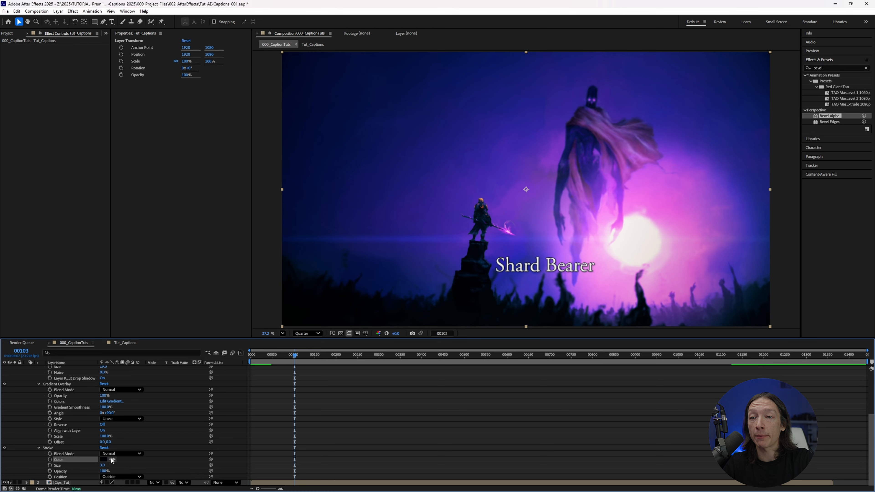
left_click(348, 267)
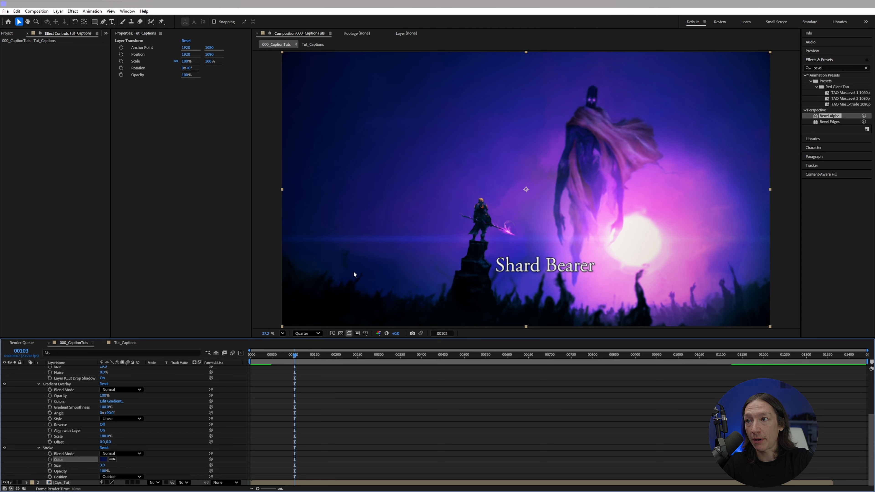
left_click(104, 459)
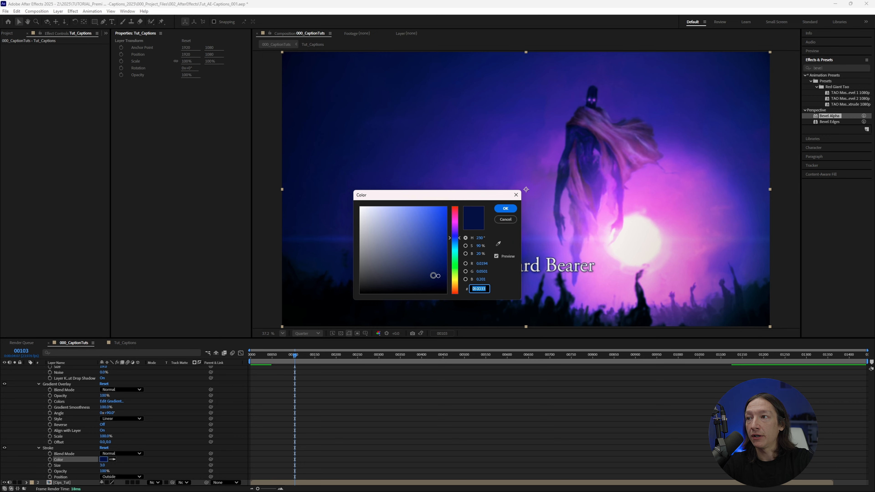
left_click_drag(438, 276, 432, 286)
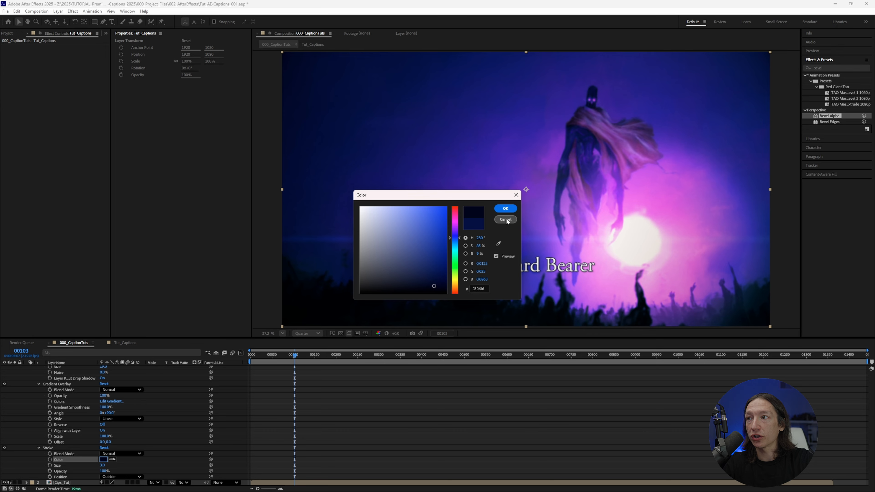
left_click(506, 208)
scroll(129, 408, "up", 1)
scroll(129, 408, "down", 2)
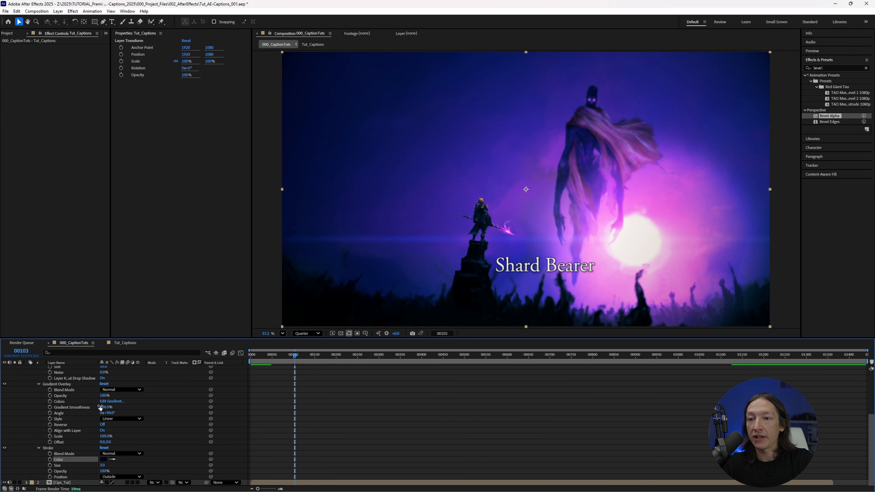
Increase the stroke size to 9.4 and view the caption at frame 106
left_click_drag(102, 466, 122, 464)
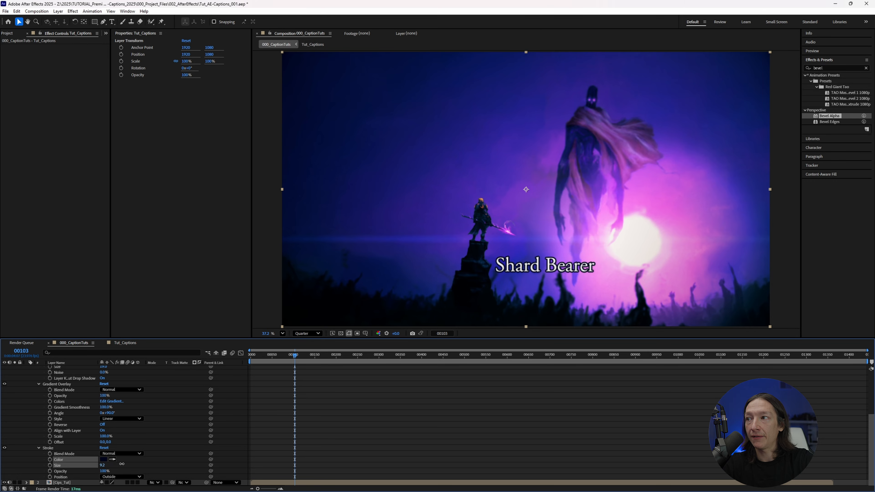
left_click(279, 46)
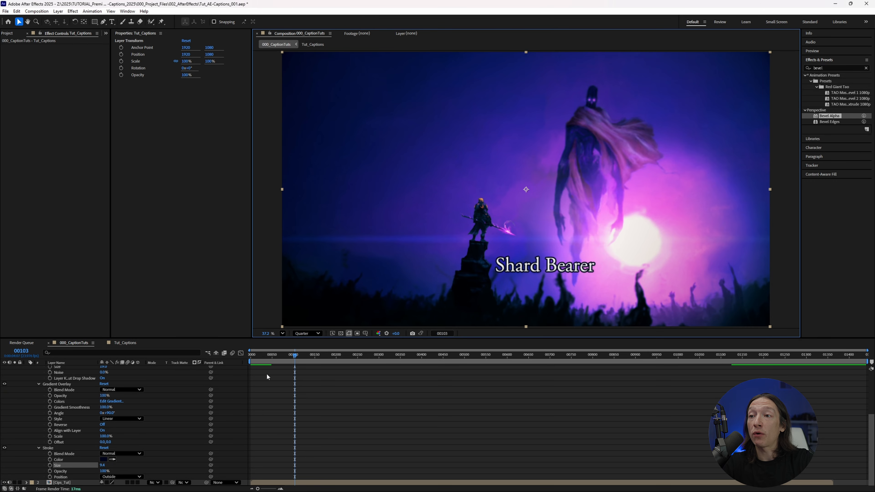
key("i")
scroll(277, 373, "up", 4)
left_click(296, 357)
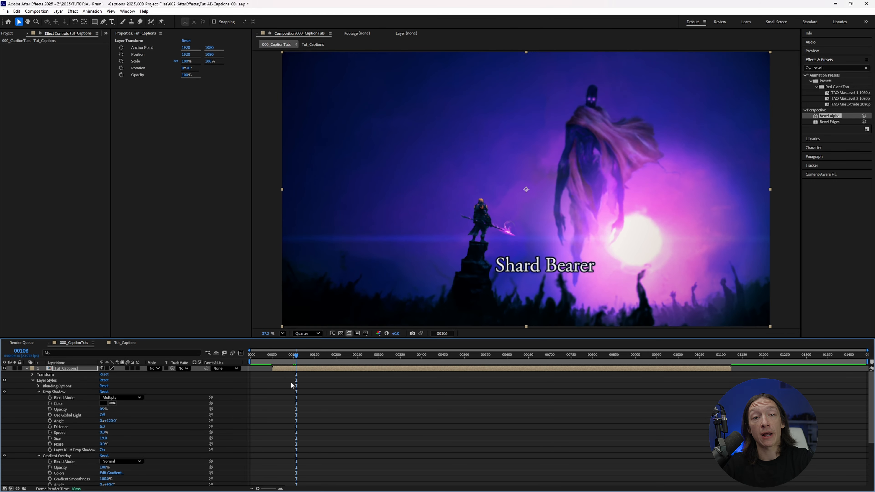
Open the Tut_Captions composition, go to frame 49 and select only the "It is time for 2" text layer
double_click(296, 369)
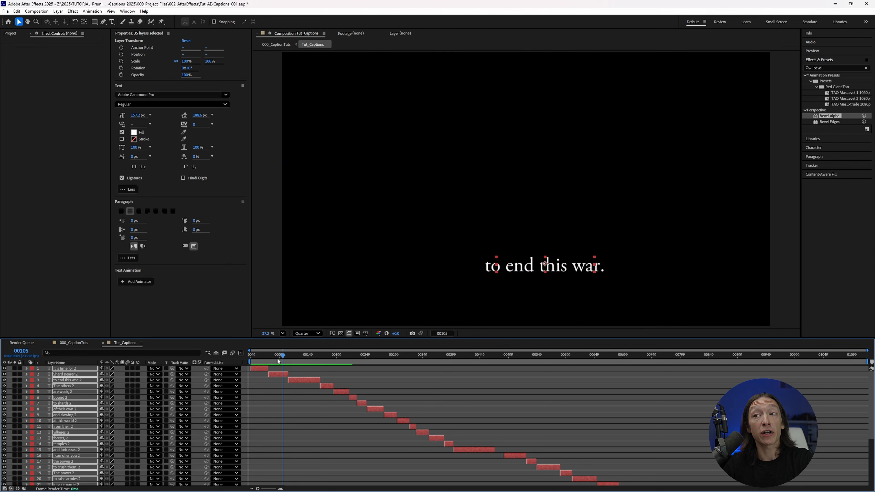
left_click_drag(278, 359, 236, 358)
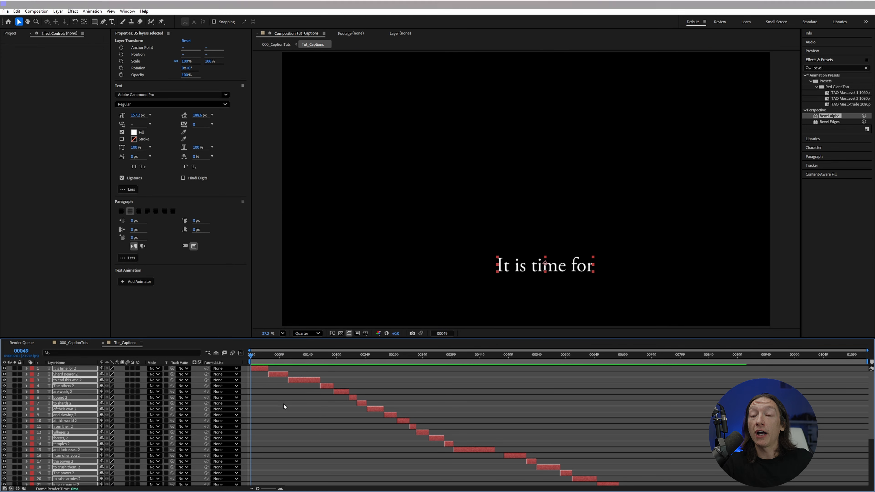
left_click(288, 399)
left_click(262, 368)
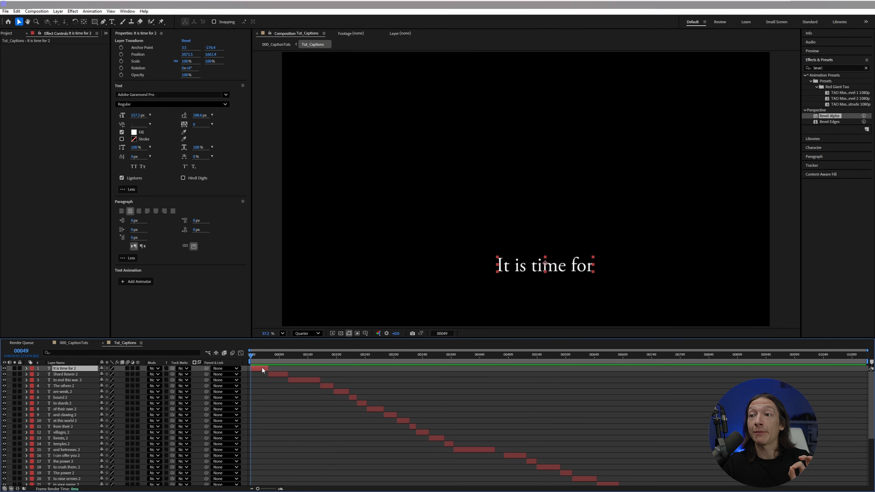
Select the "to end this war. 2" layer at frame 137, reveal its Scale property and return to frame 49
left_click_drag(277, 358, 300, 384)
left_click(301, 380)
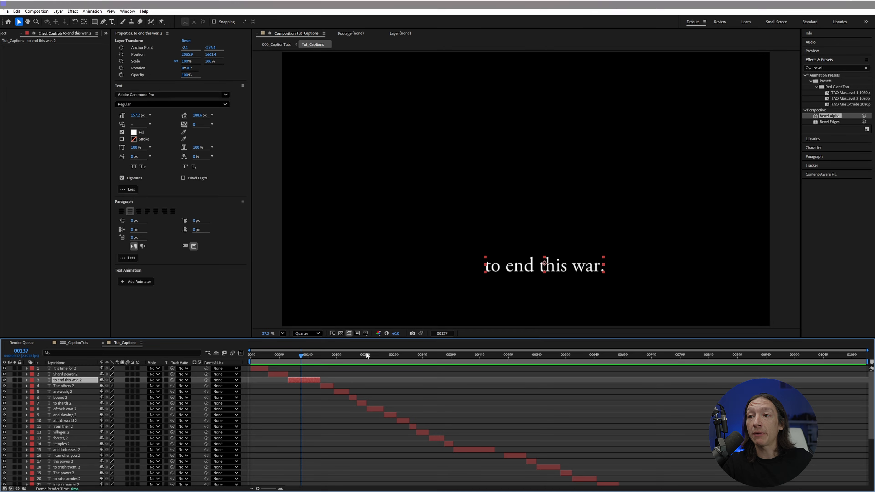
key("s")
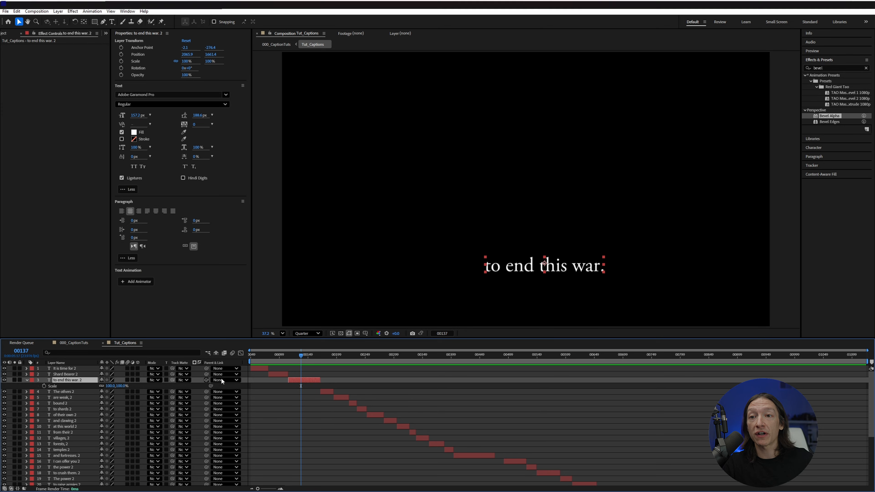
mouse_move(300, 358)
left_mouse_down()
mouse_move(436, 389)
mouse_move(295, 373)
left_mouse_up()
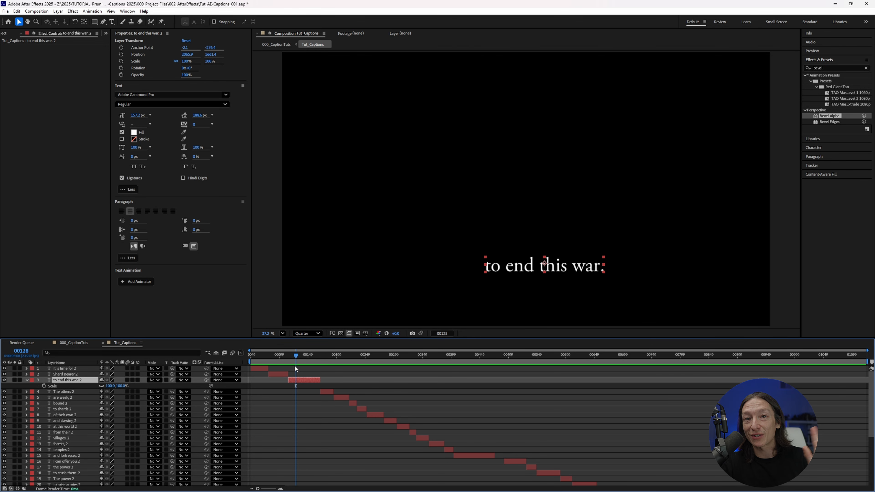
left_click_drag(296, 360, 232, 345)
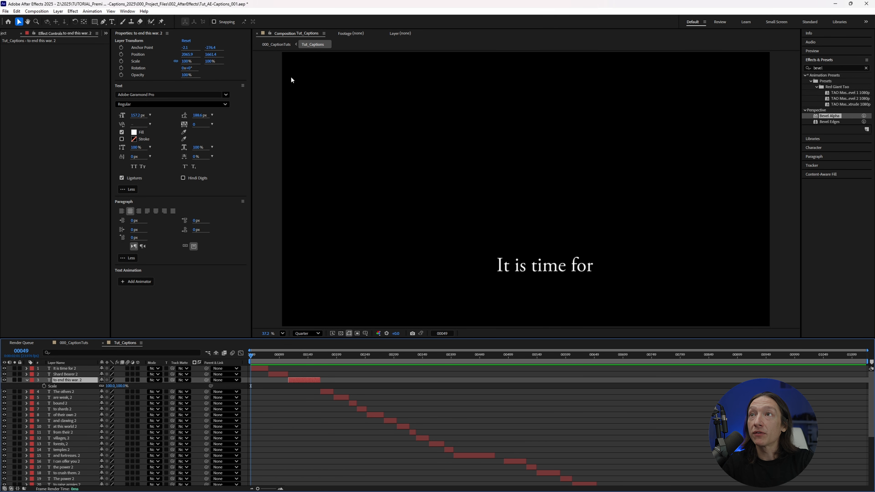
Return to 000_CaptionTuts, go to frame 131 and reduce the Tut_Captions stroke size to 7.6
left_click(281, 44)
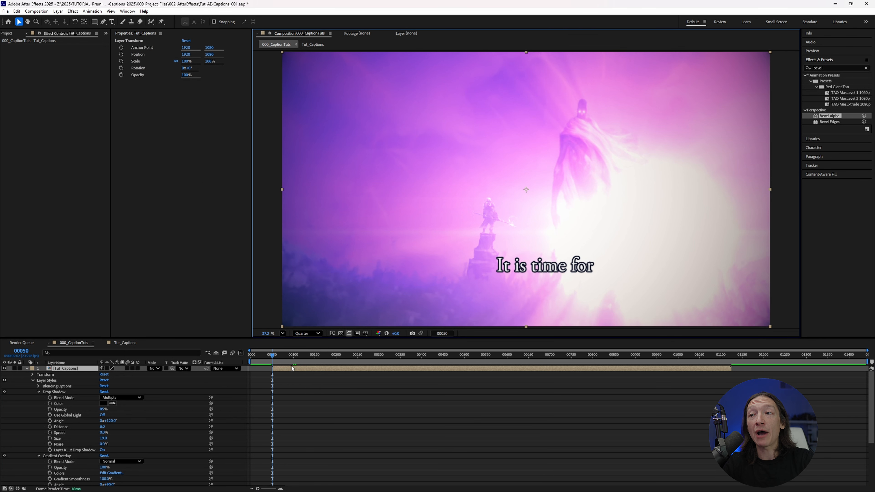
left_click_drag(298, 360, 306, 360)
scroll(67, 418, "down", 5)
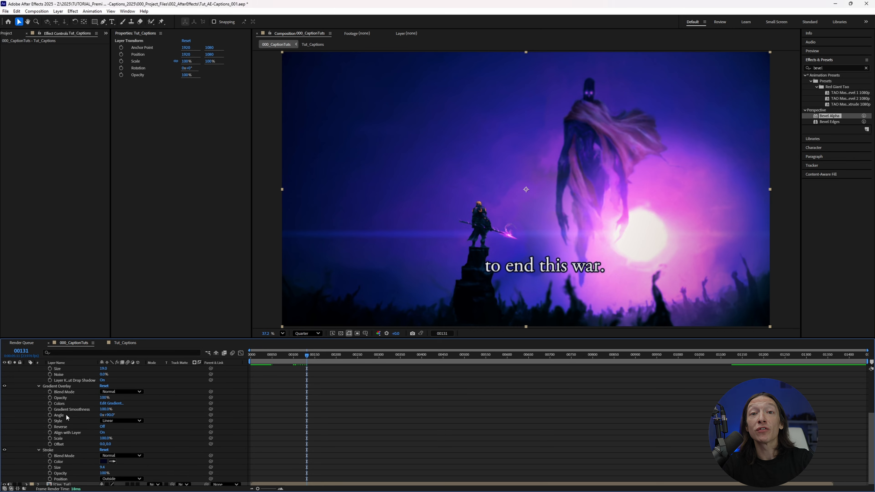
scroll(62, 422, "down", 1)
left_click_drag(103, 467, 99, 468)
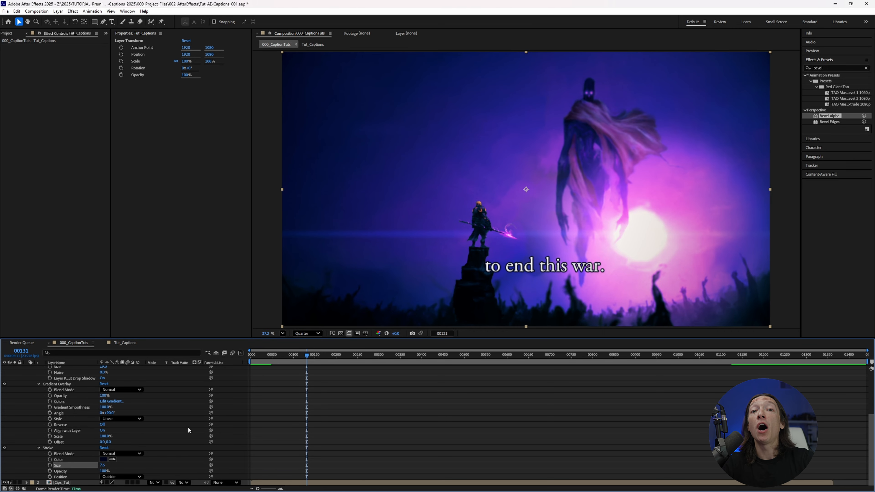